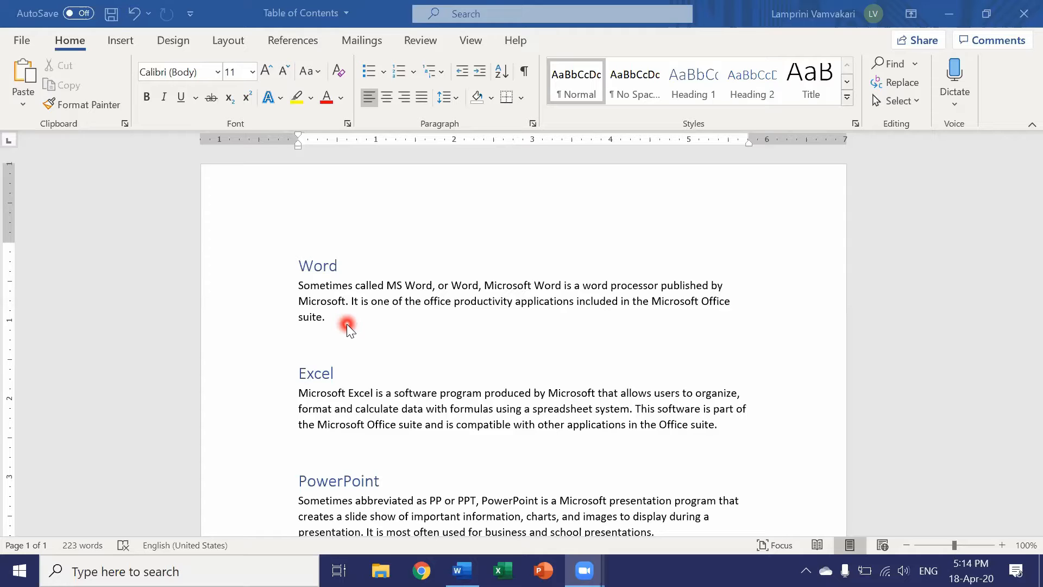
Copy the word "suite" from the paragraph under the Word heading and paste it after that paragraph's final sentence.
double_click(314, 317)
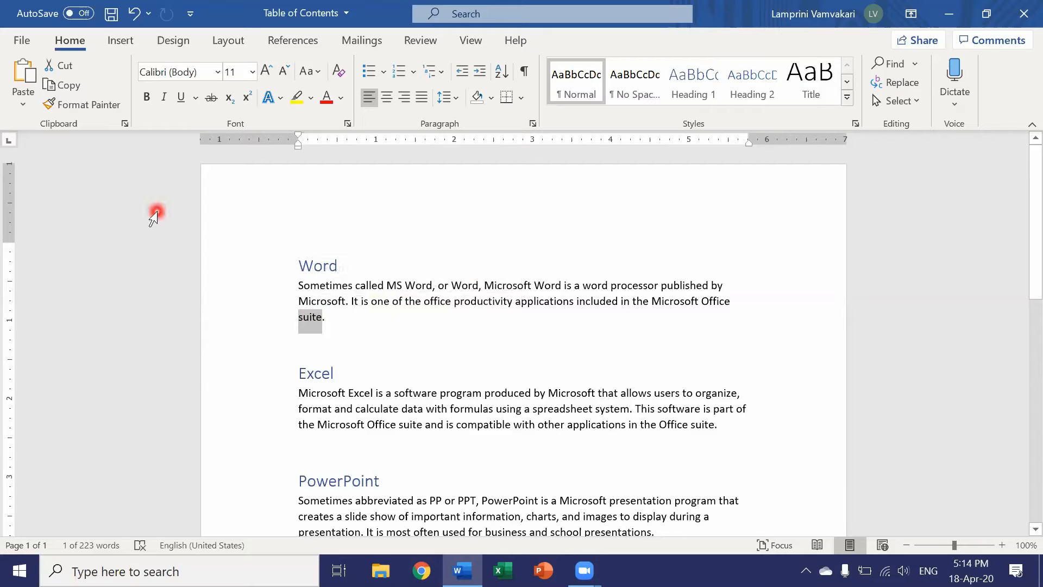
left_click(70, 85)
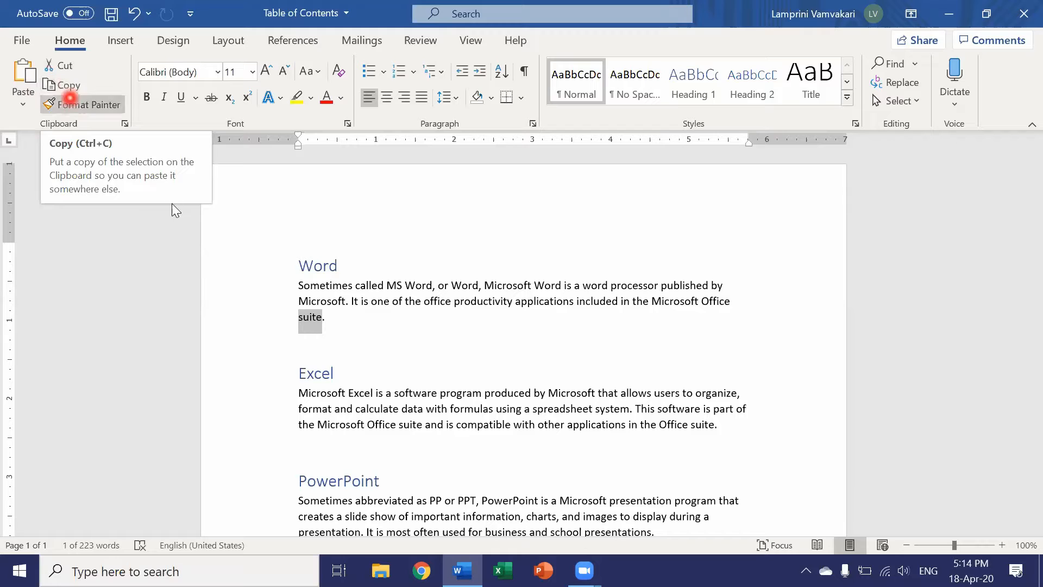
right_click(310, 321)
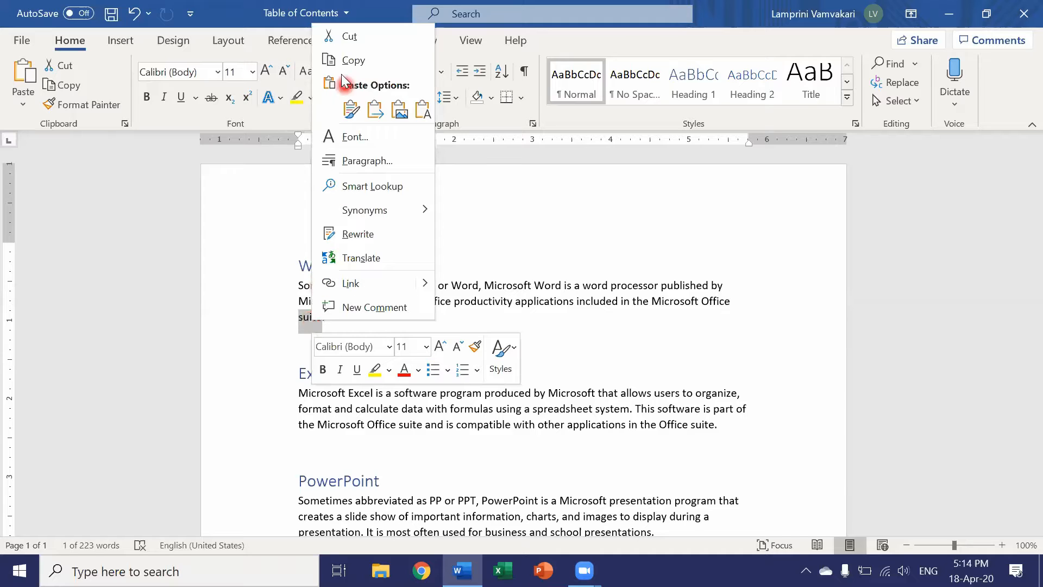
left_click(340, 327)
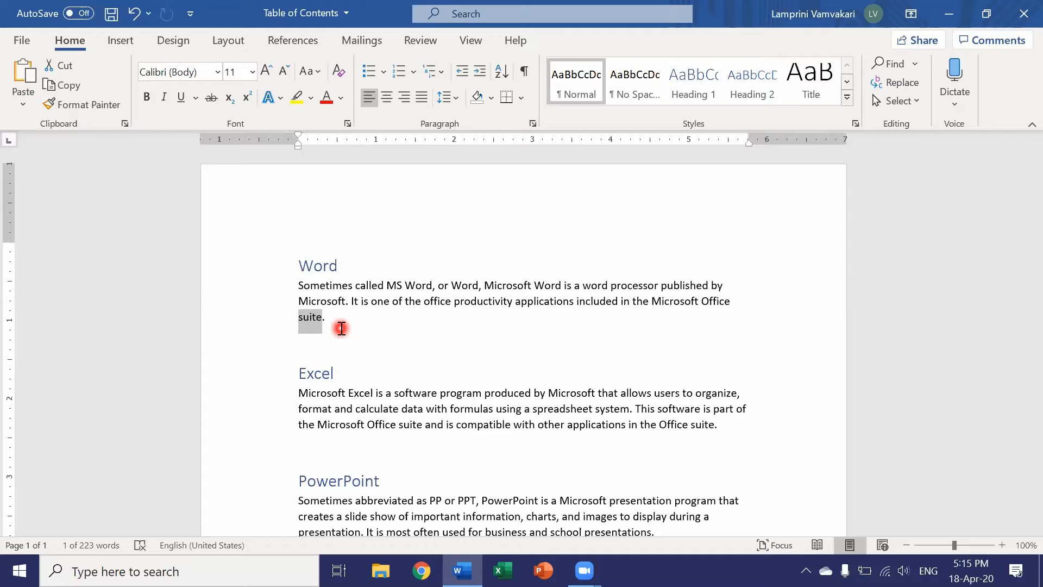
key("ctrl+z")
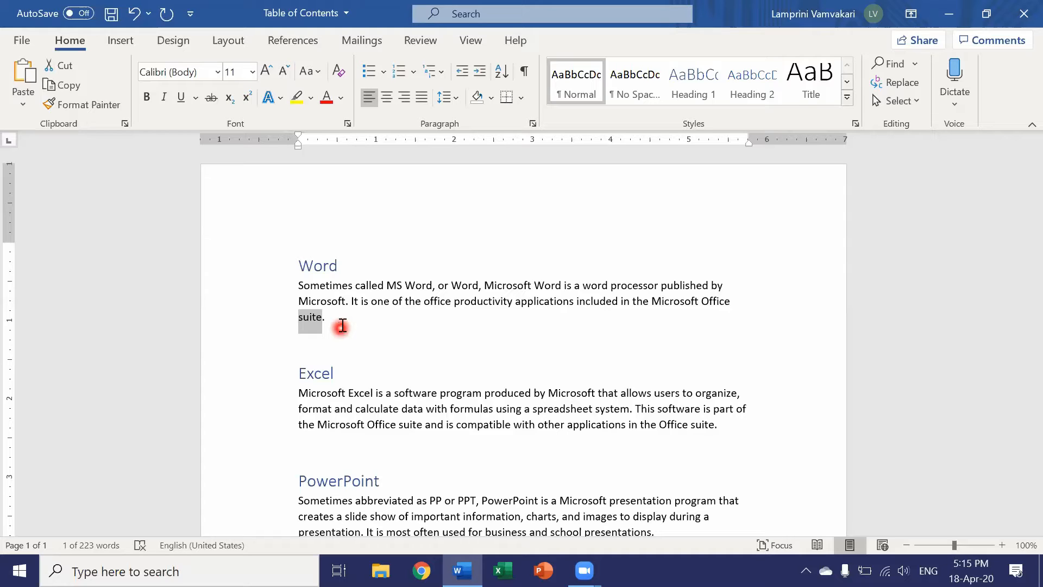
left_click(344, 323)
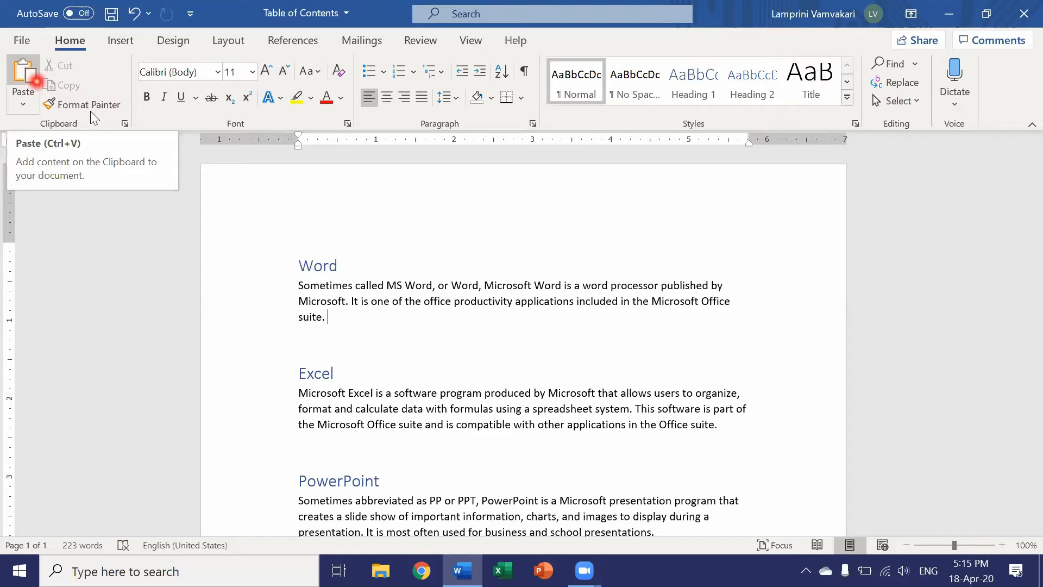
right_click(329, 316)
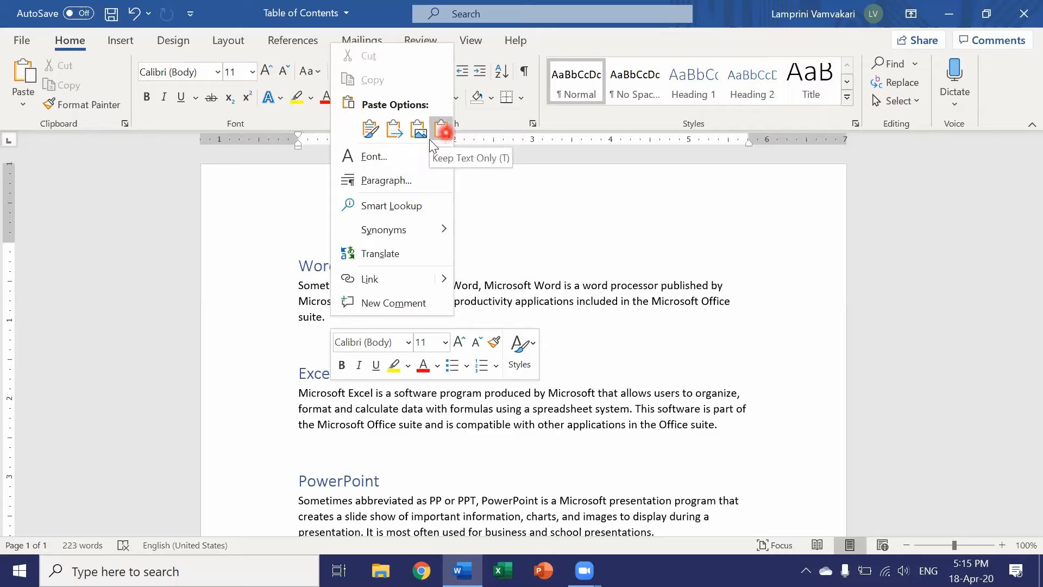
left_click(365, 315)
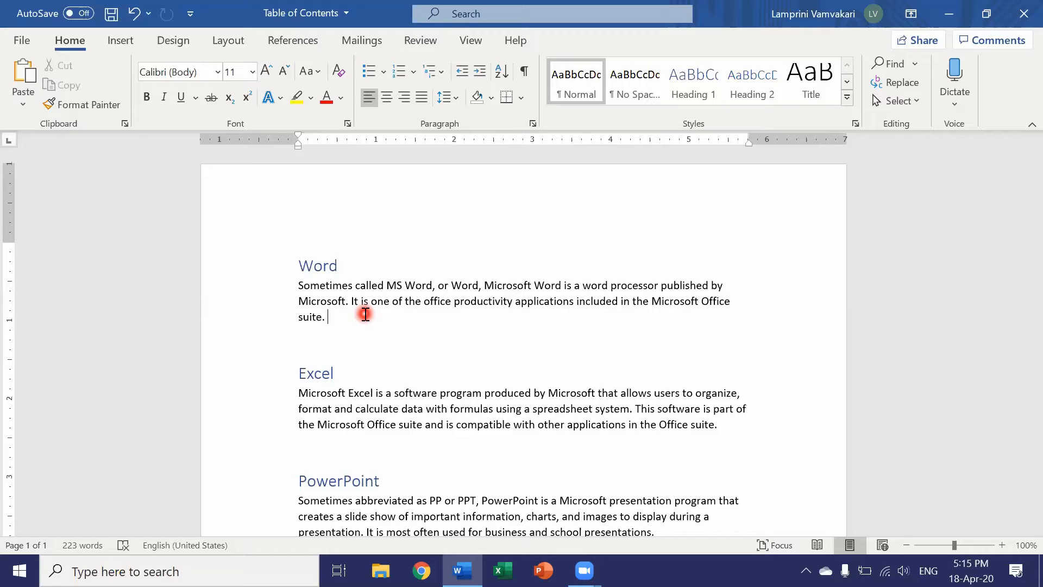
type("suite")
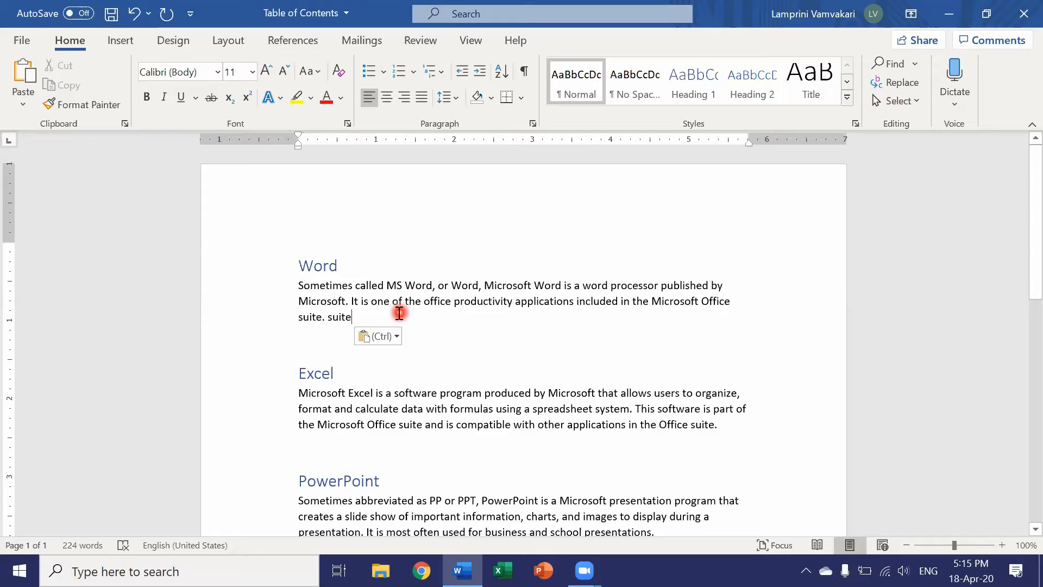
Remove the pasted word "suite" from the end of the paragraph under the Word heading.
double_click(342, 316)
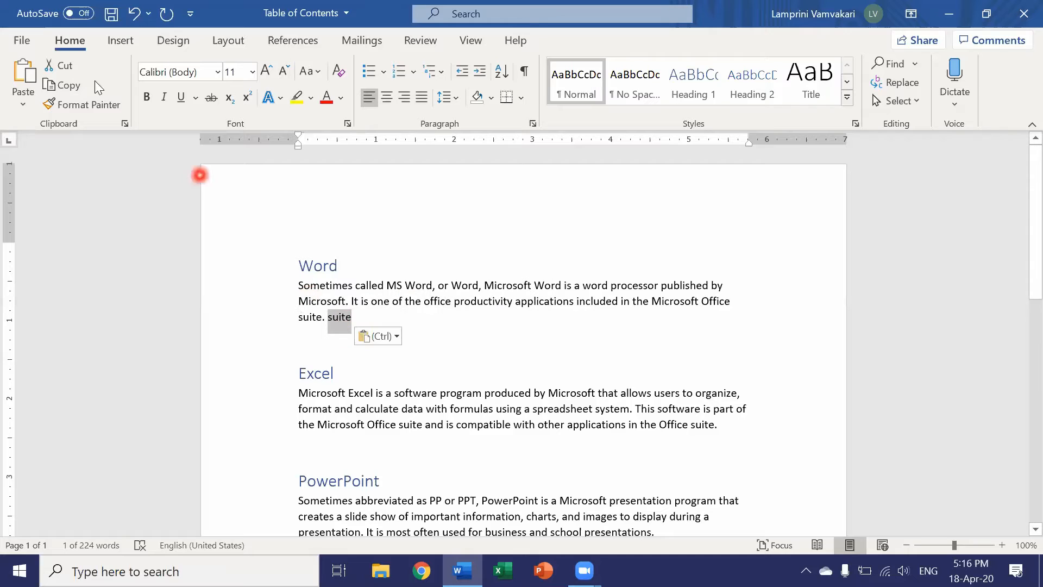
left_click(65, 67)
key("Delete")
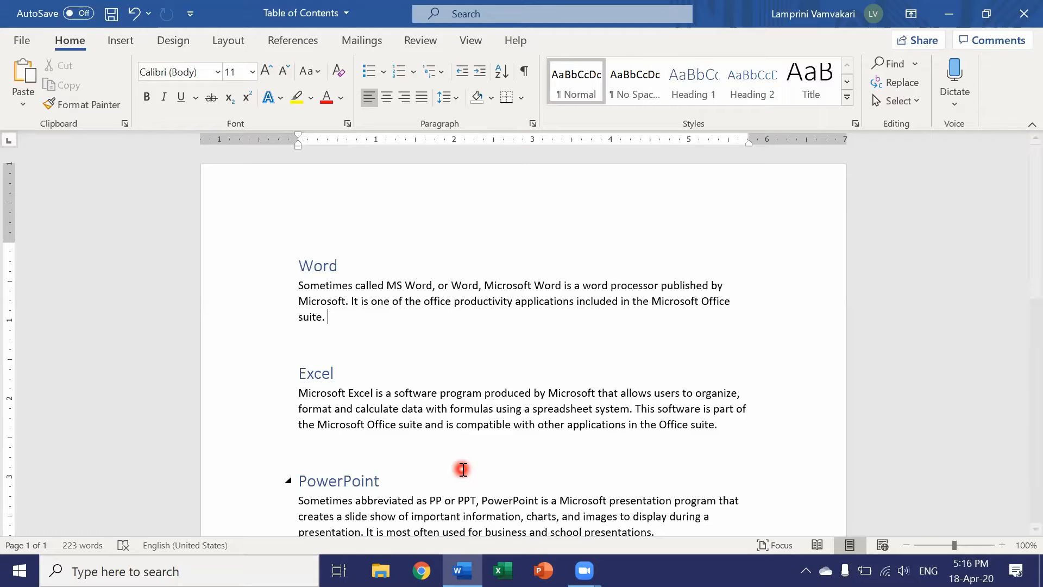
Save the document, and view its print preview and settings before returning to editing.
key("ctrl+s")
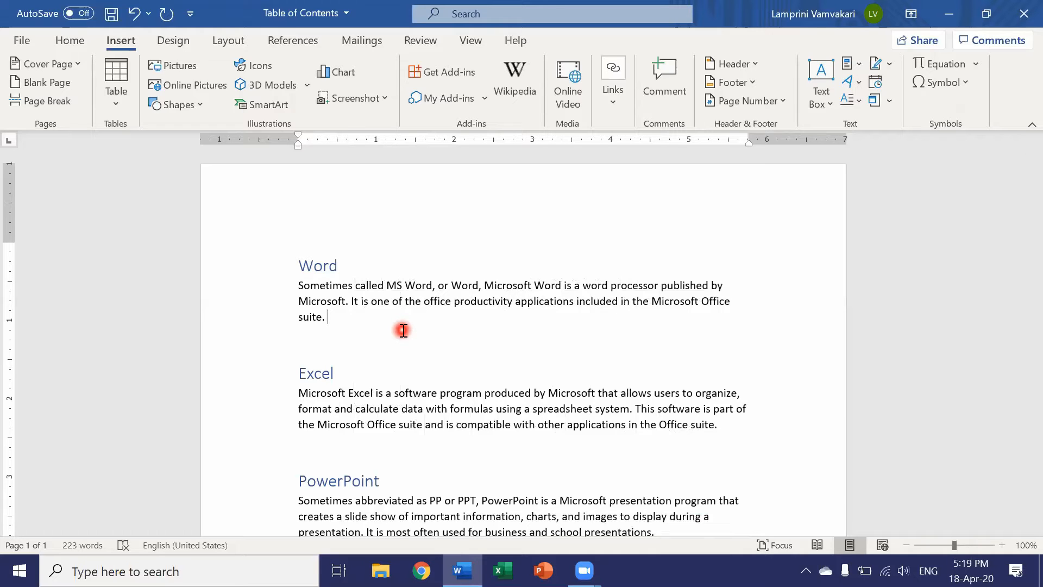
key("ctrl+p")
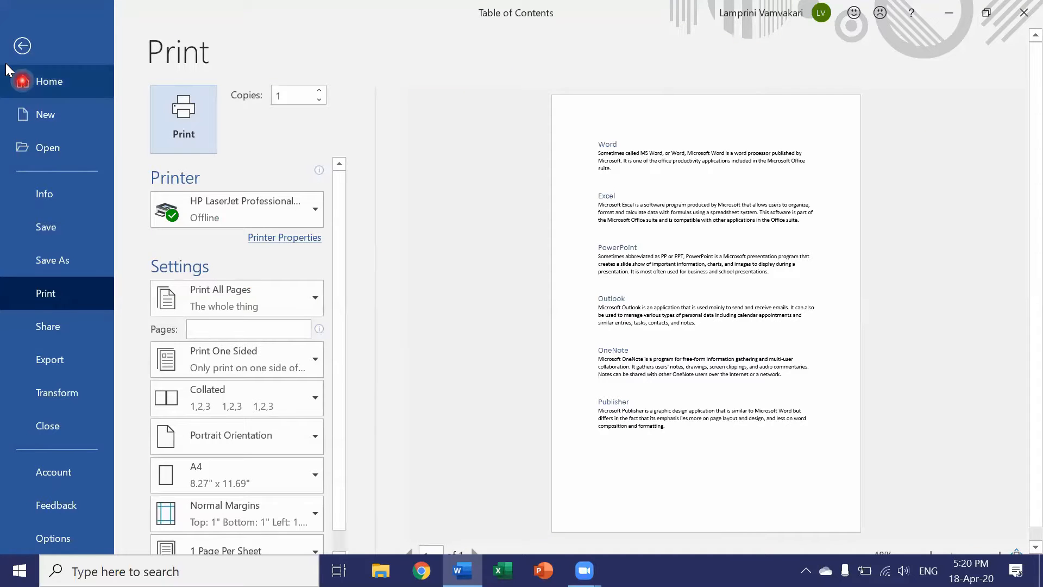
left_click(15, 47)
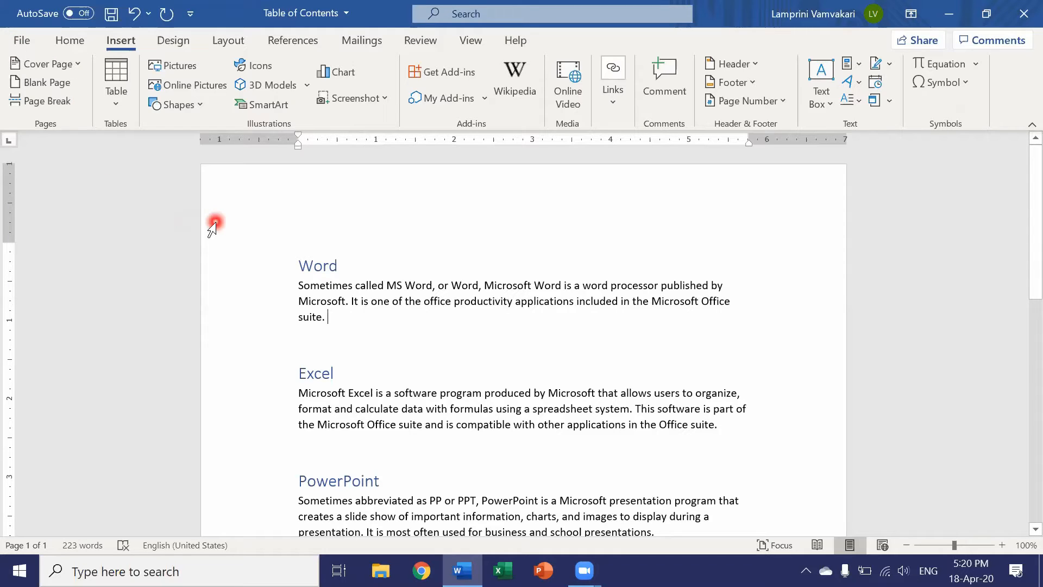
left_click(134, 14)
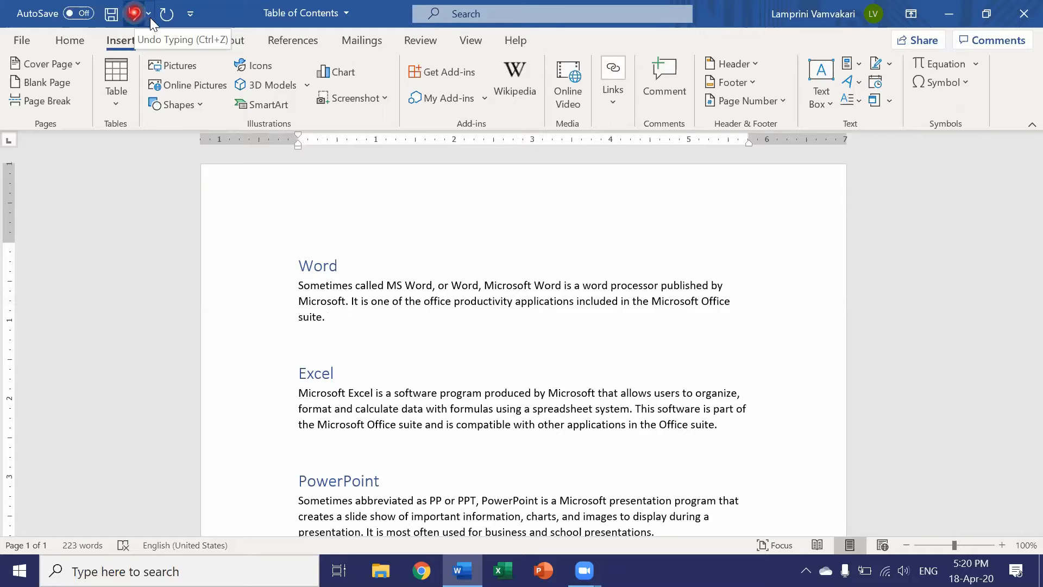
left_click(164, 16)
left_click(134, 16)
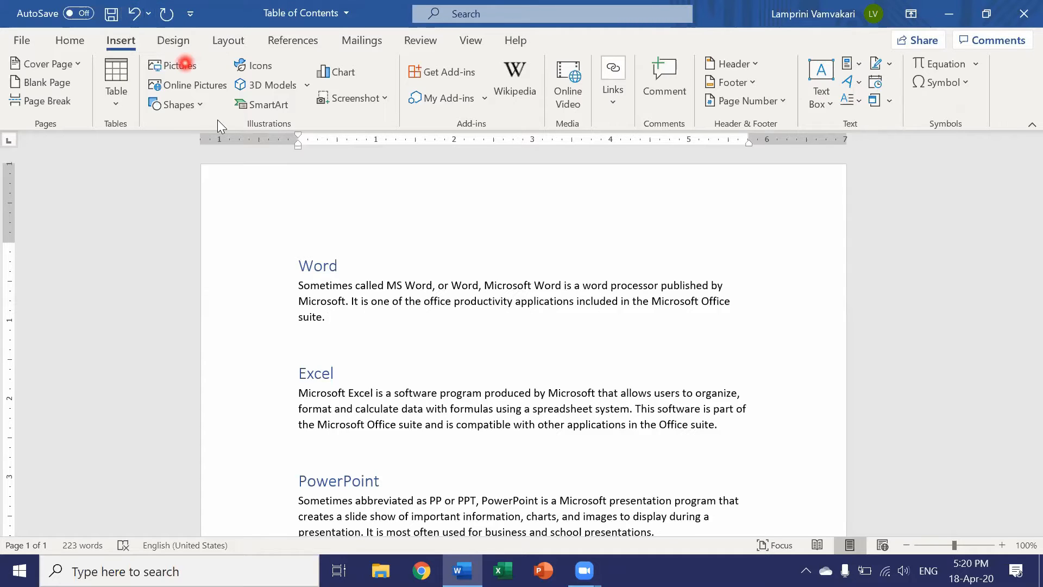
Enter "hello" at the end of the paragraph under the Word heading and undo it, twice in a row.
left_click(266, 322)
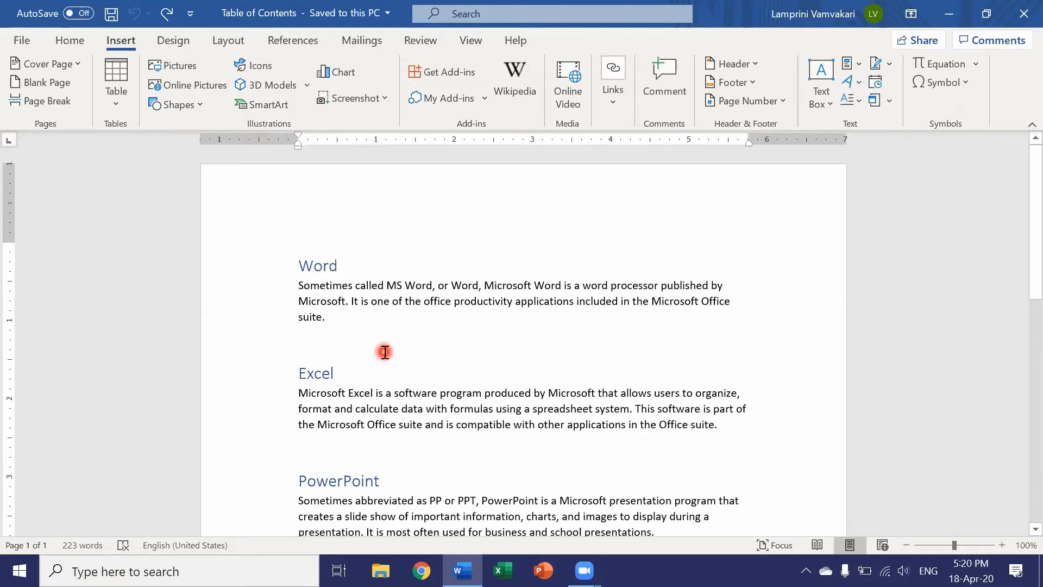
type("hello")
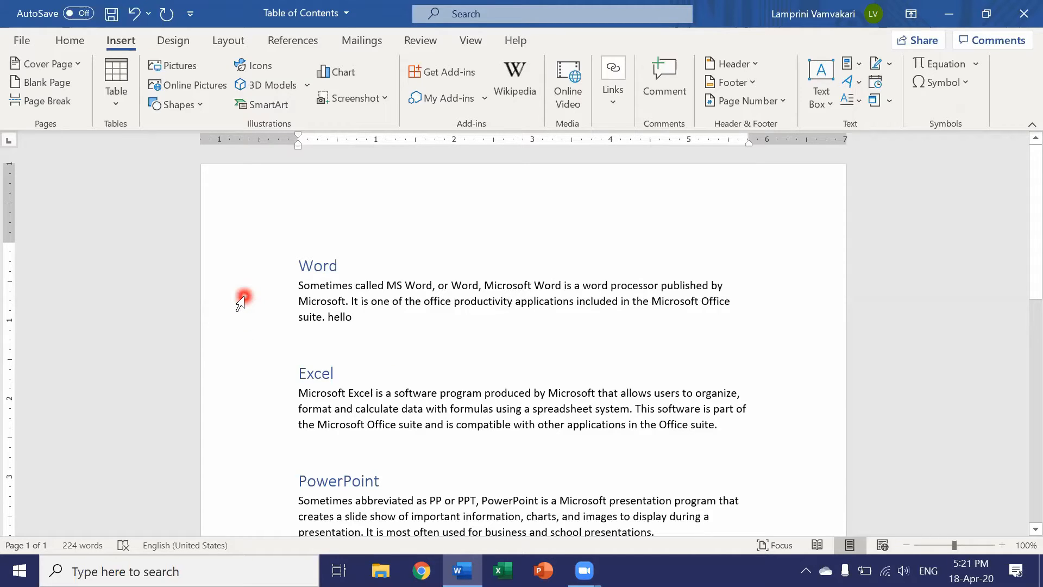
key("ctrl+z")
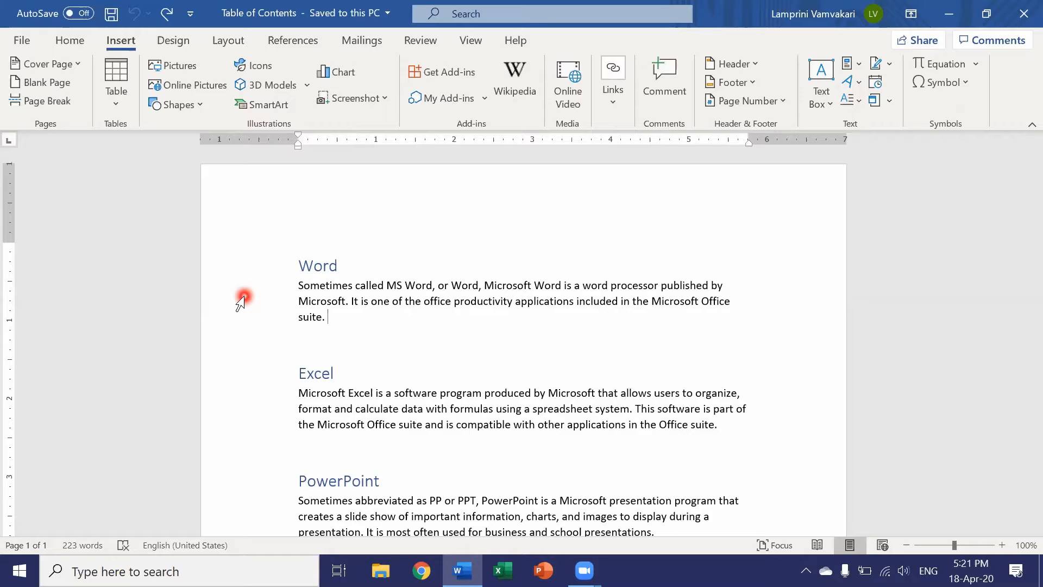
type("hello")
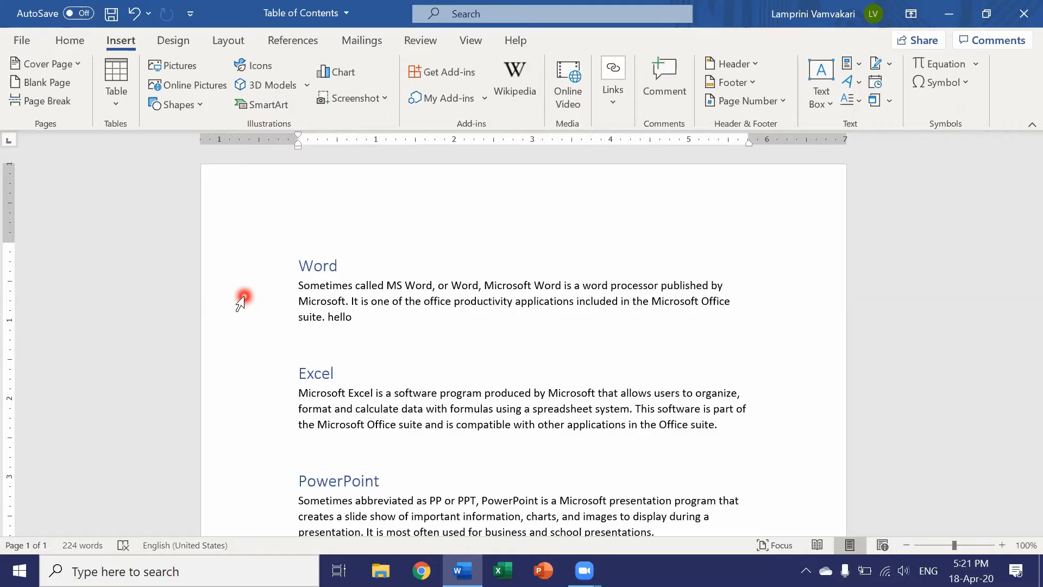
key("ctrl+z")
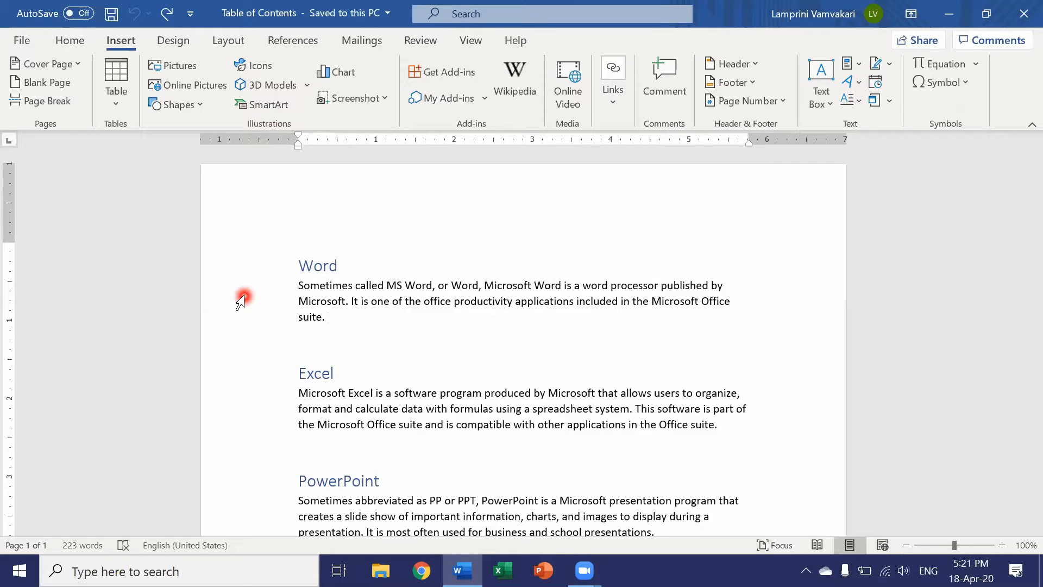
Run the spelling and grammar check on the document, look over the suggestion categories and close the check.
left_click(75, 44)
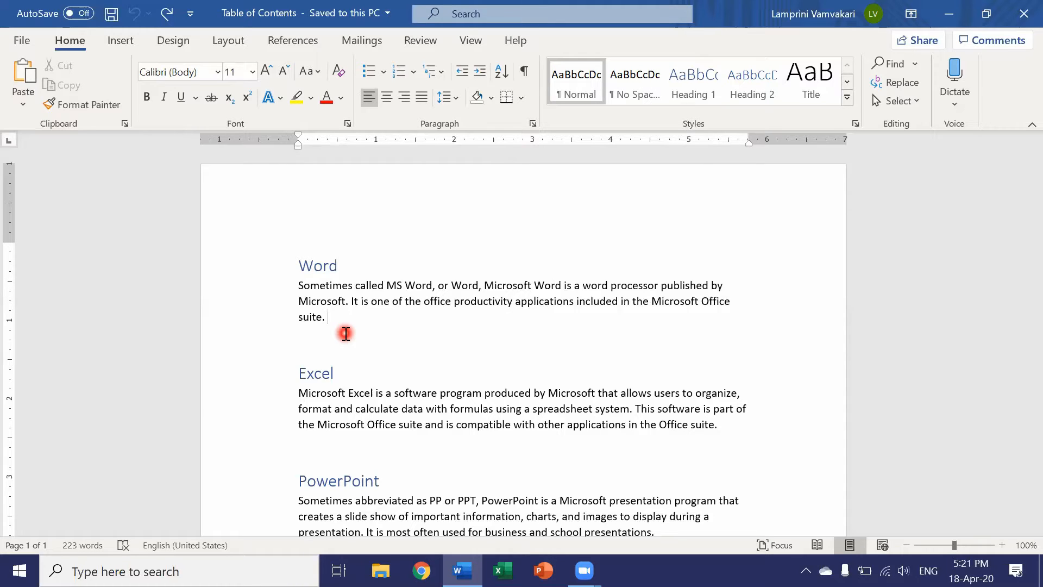
key("F7")
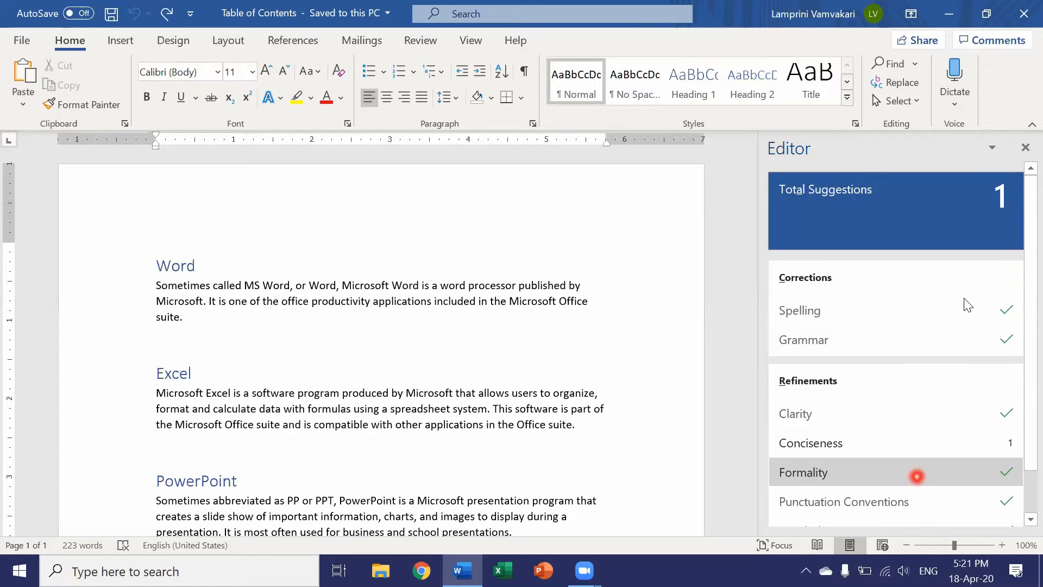
left_click(1021, 149)
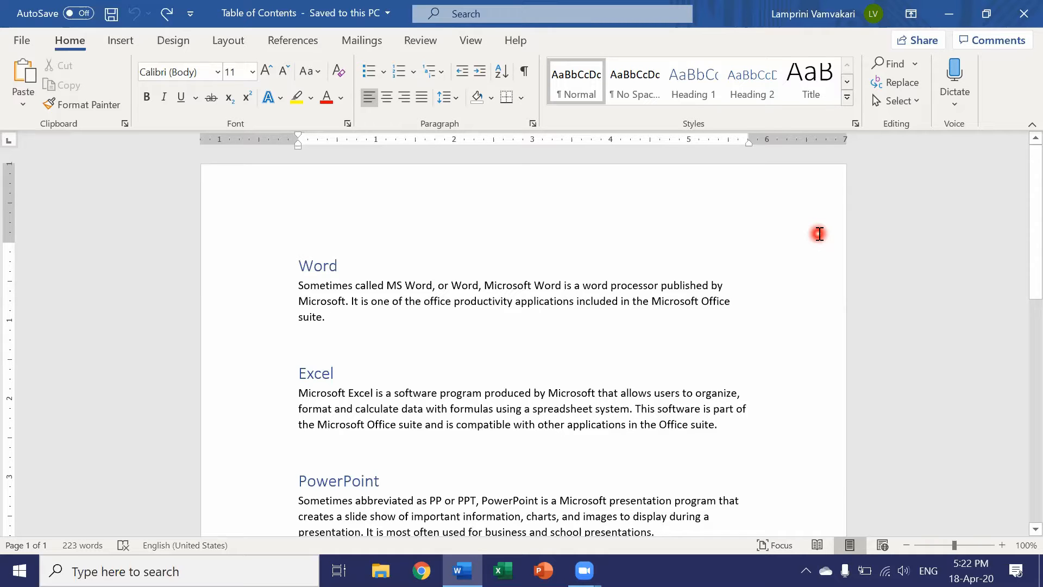
Search the document for "word", look through the highlighted matches on the page and close the search.
key("ctrl+f")
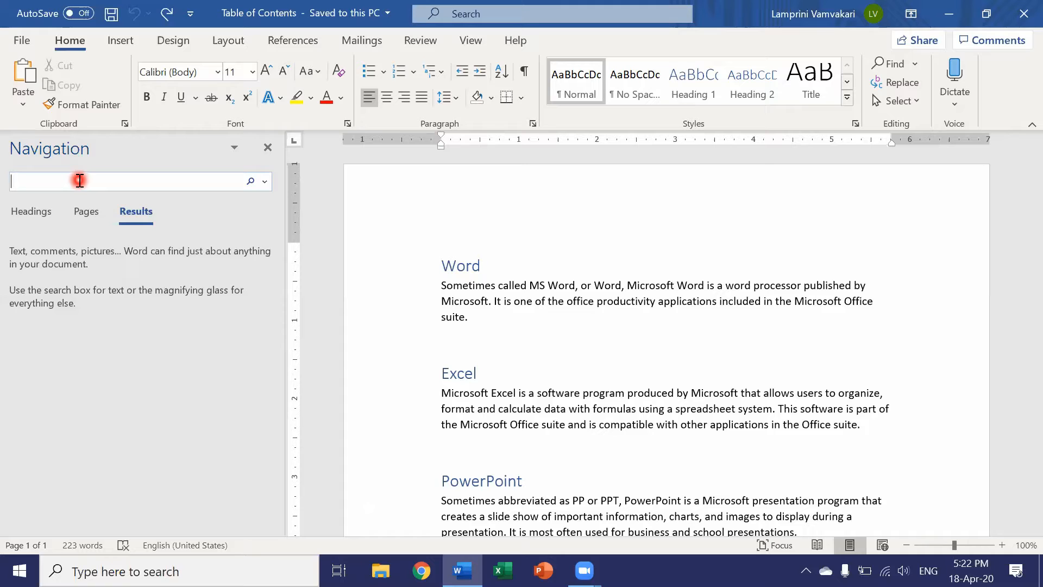
type("word")
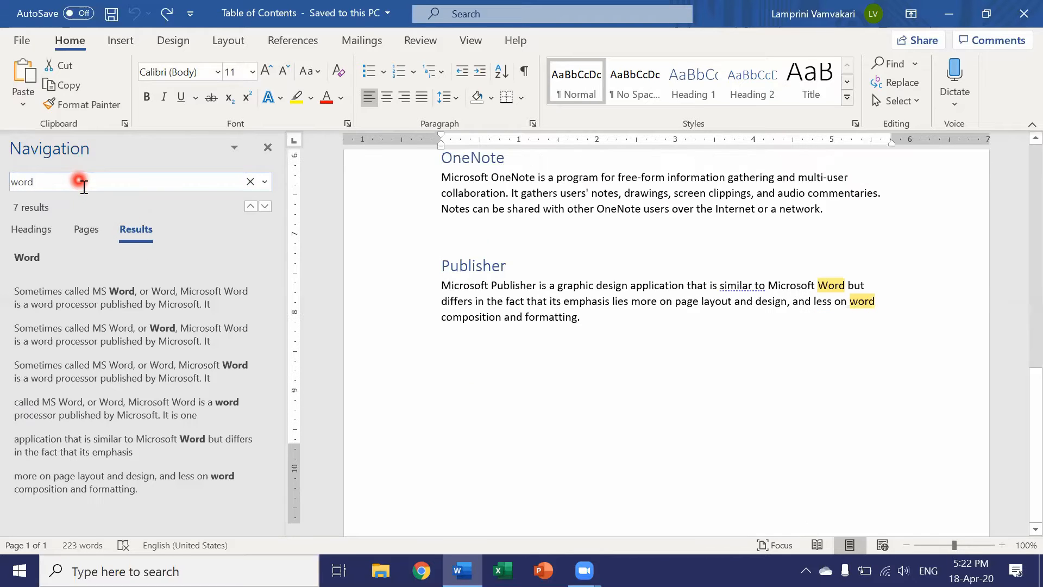
scroll(809, 266, "up", 5)
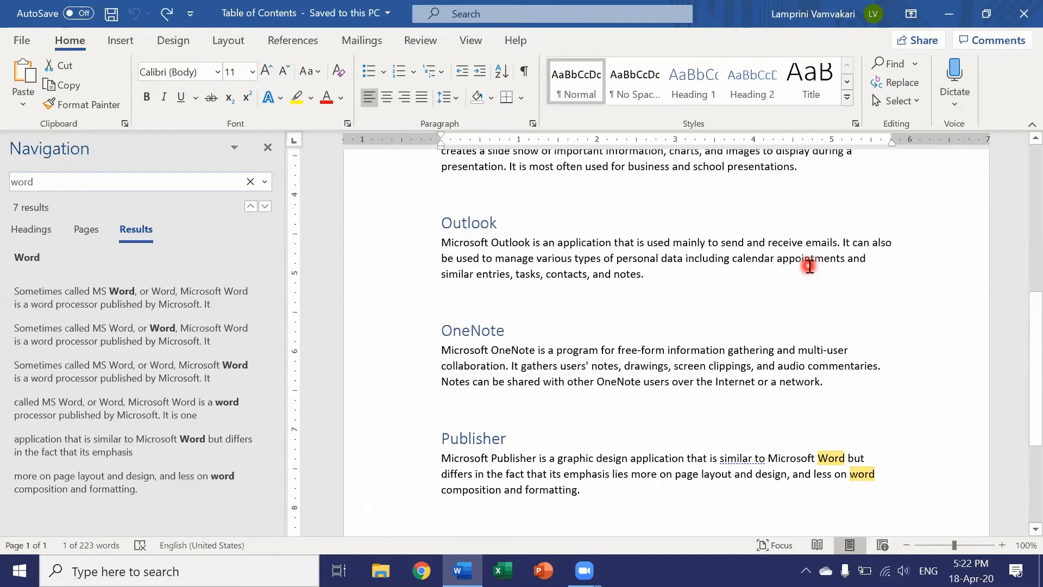
scroll(809, 266, "up", 7)
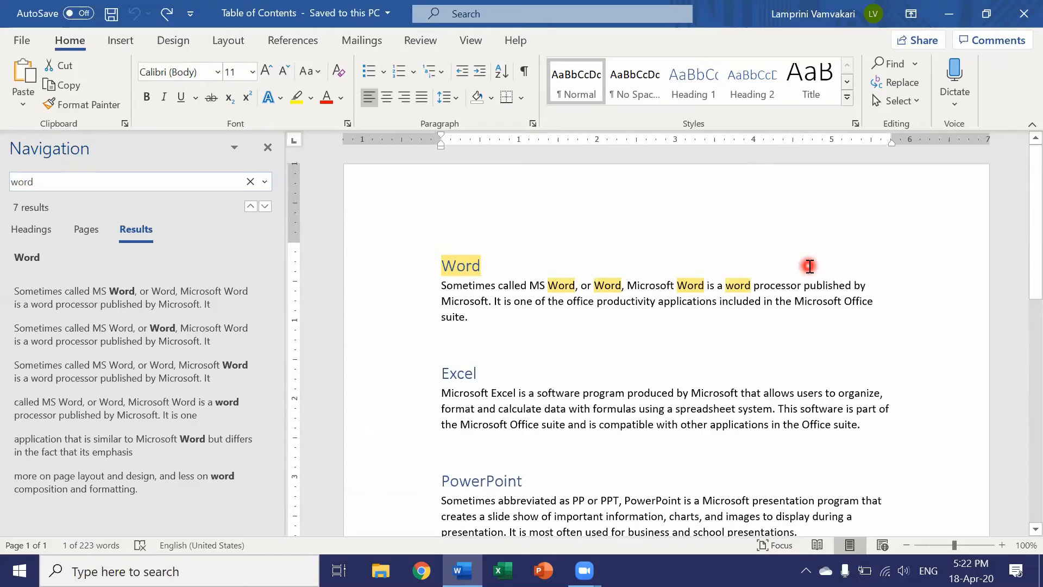
scroll(723, 255, "down", 1)
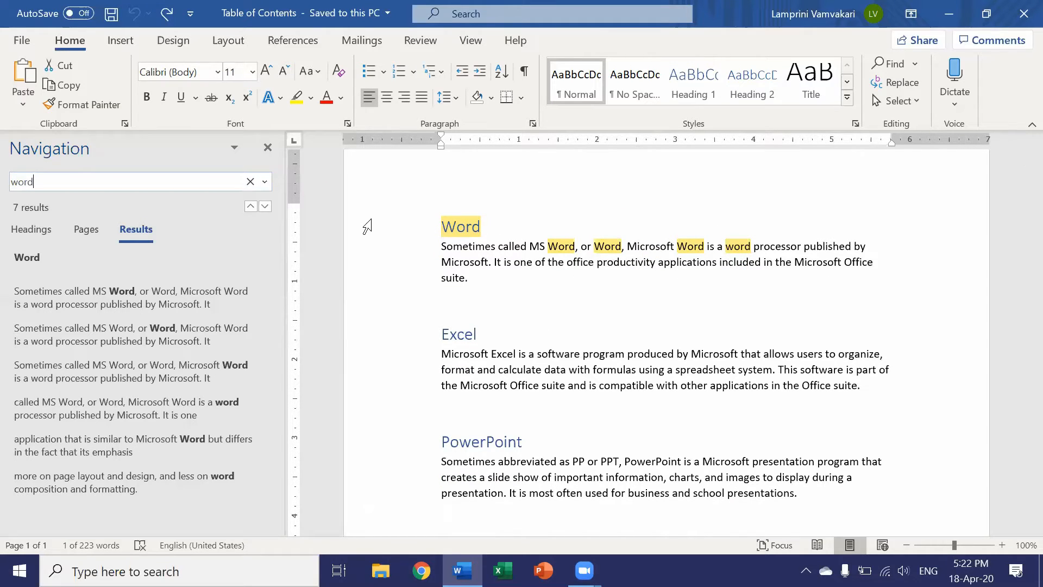
left_click(332, 266)
left_click(268, 148)
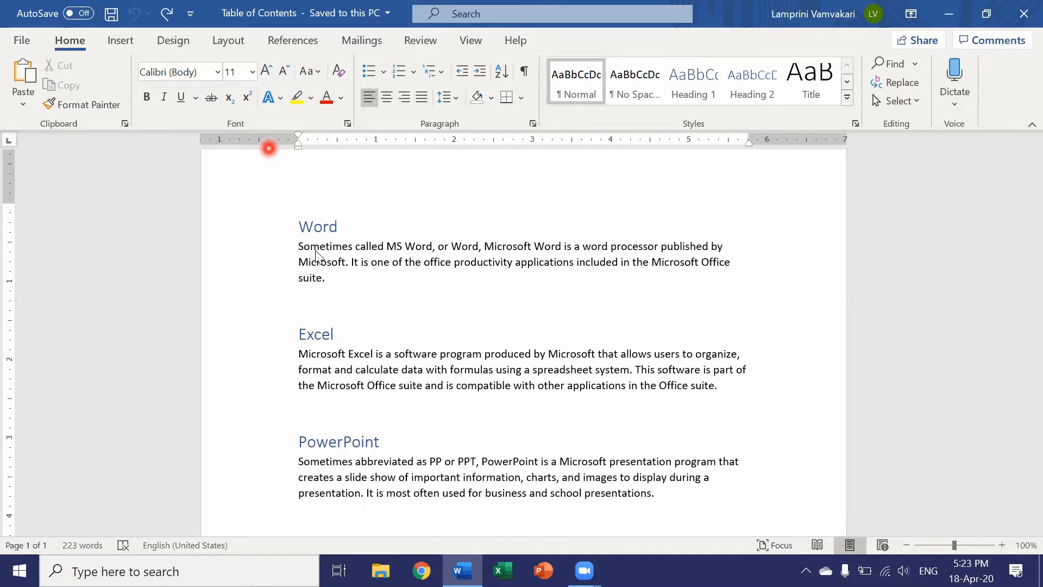
View the file locations and recent documents available for opening, and return to the current document.
key("ctrl+o")
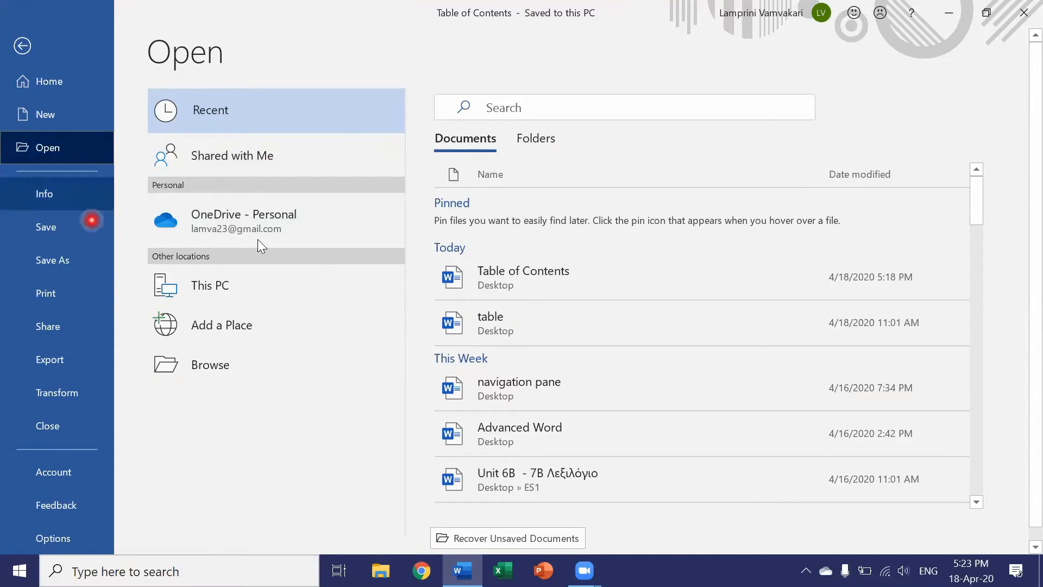
left_click(22, 46)
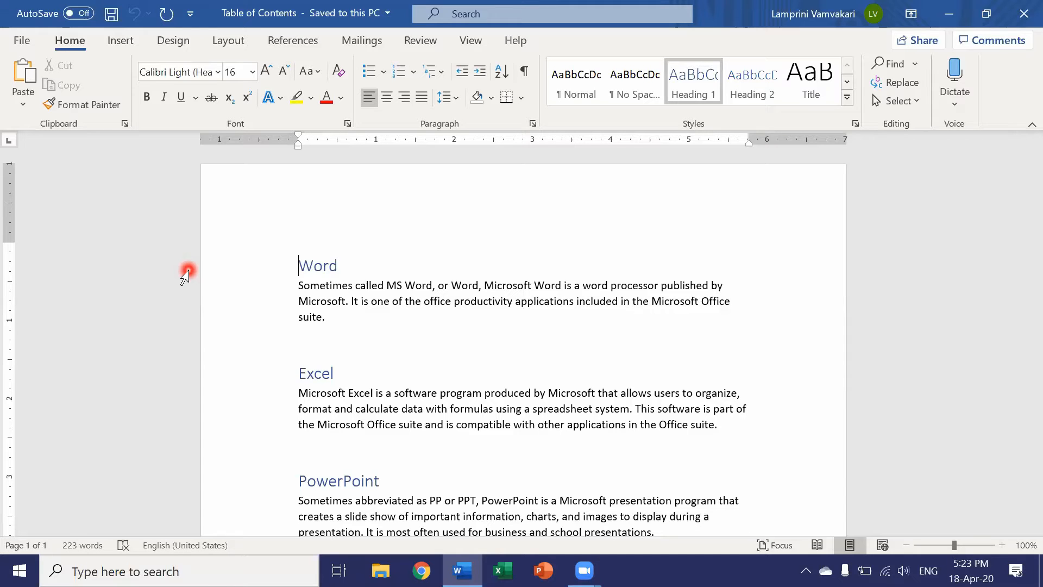
Create a new blank document and restore its window to a smaller size over the original document.
key("ctrl+n")
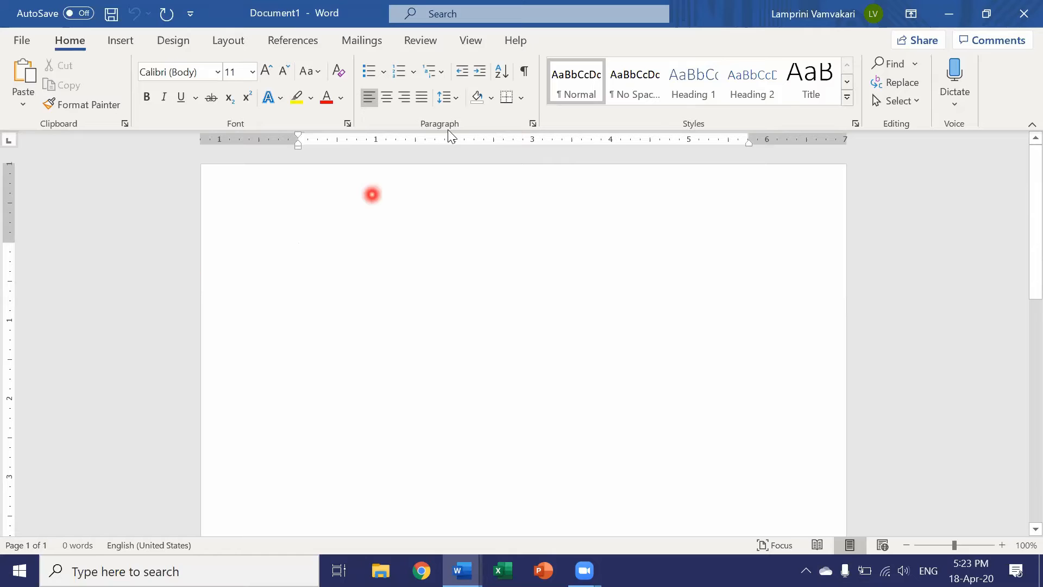
double_click(702, 15)
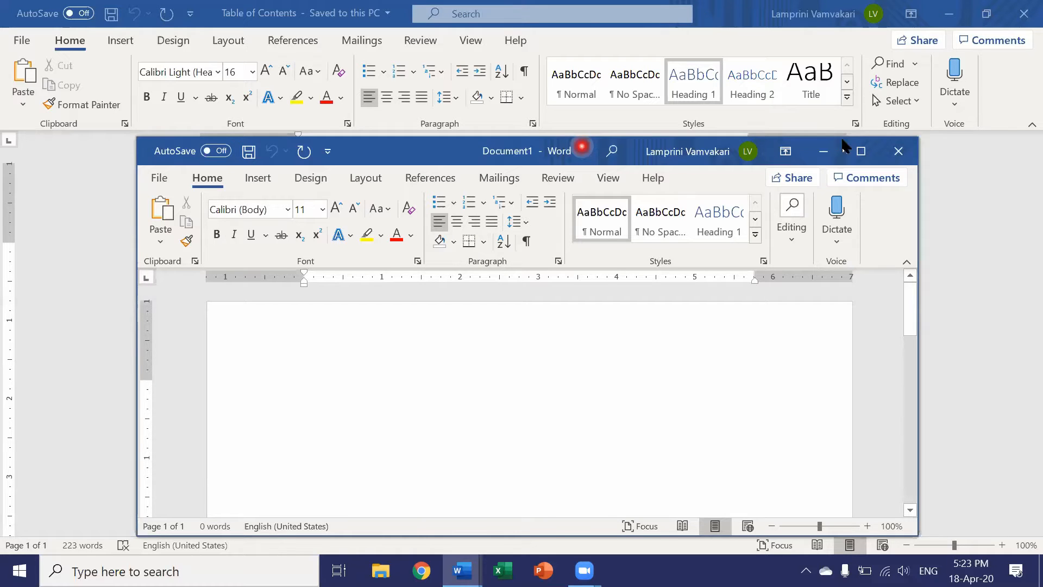
left_click_drag(582, 147, 583, 131)
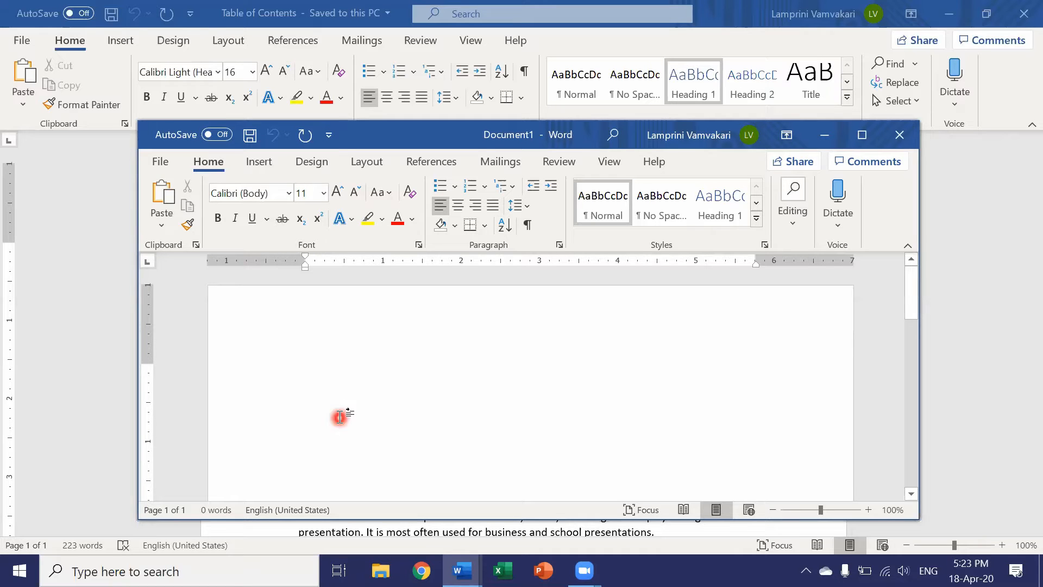
Close the blank document and the Table of Contents document, and reopen Table of Contents from the recent documents.
key("ctrl+w")
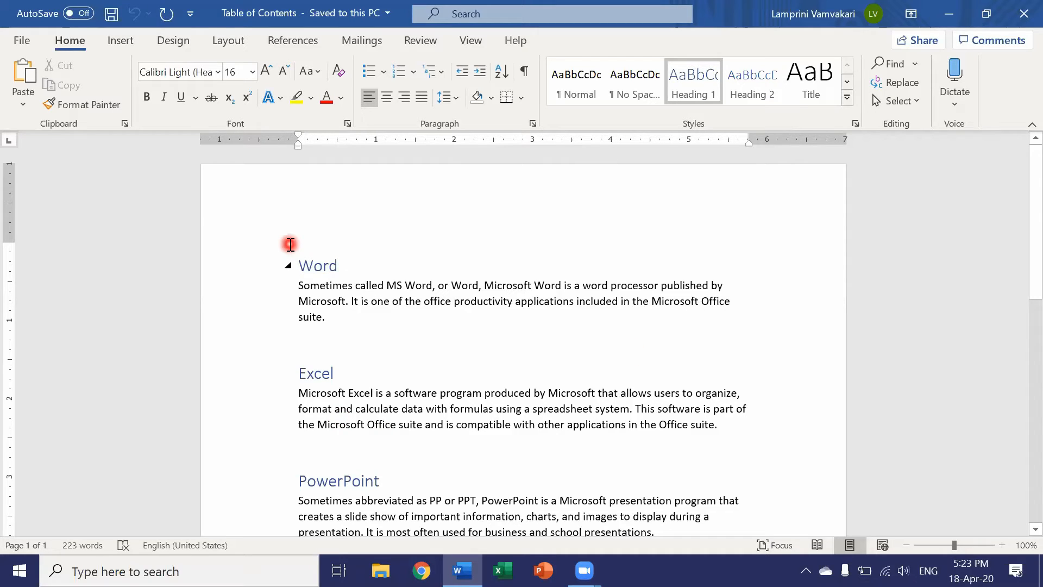
key("ctrl+w")
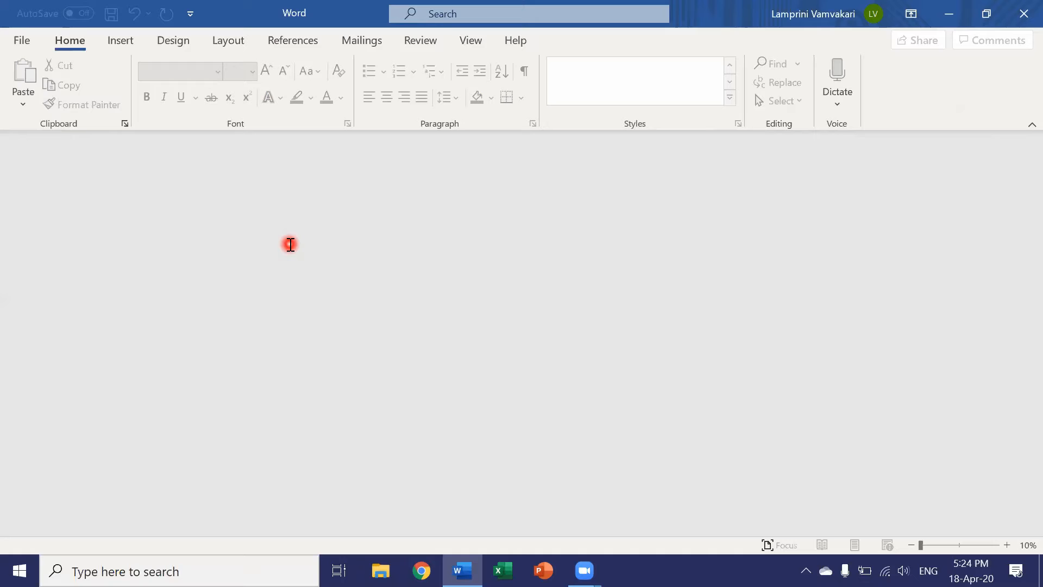
key("ctrl+o")
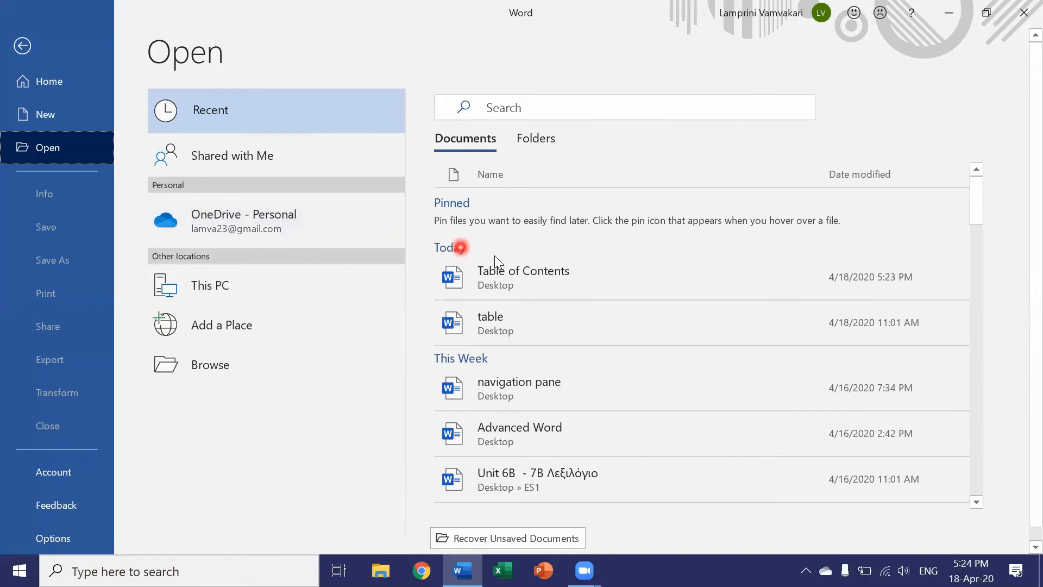
left_click(513, 275)
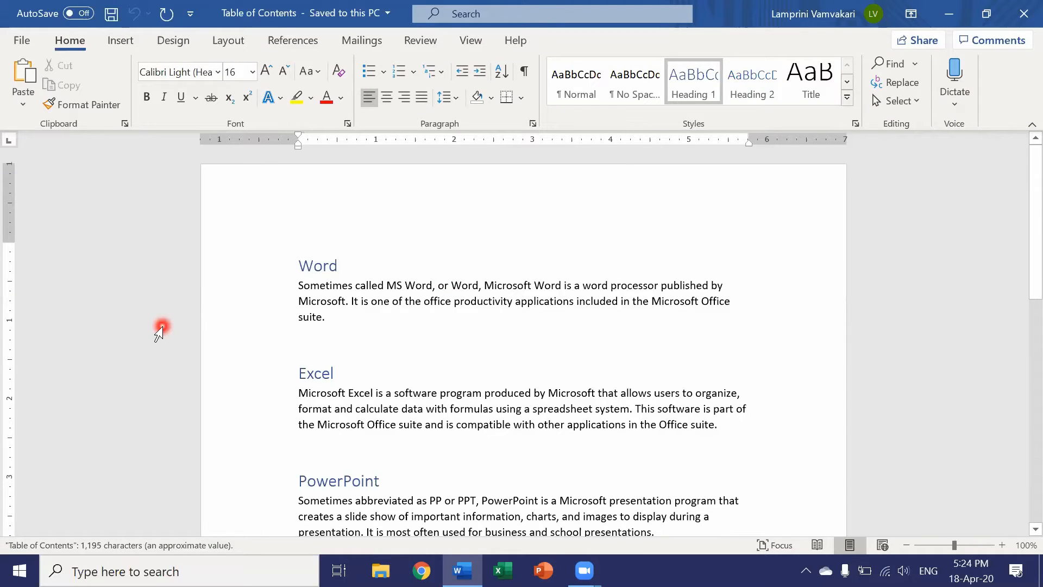
Right-align the empty line below the paragraph under the Word heading.
left_click(386, 348)
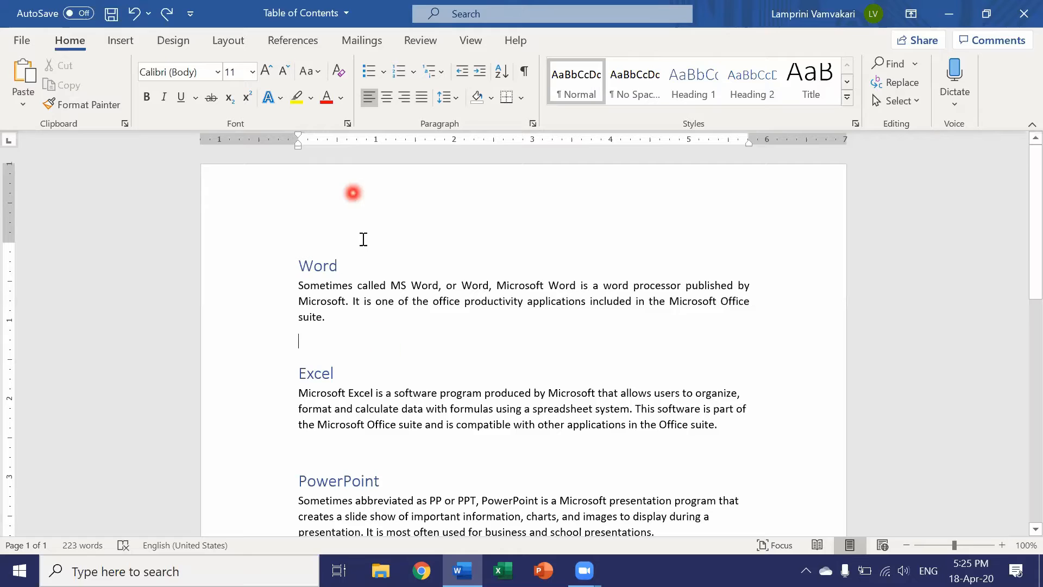
left_click(393, 333)
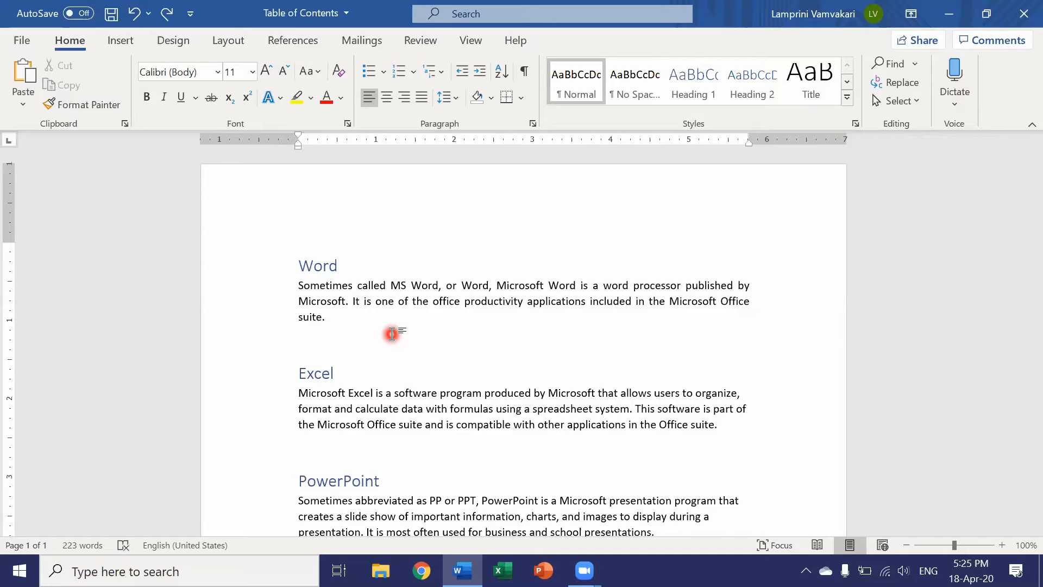
key("ctrl+r")
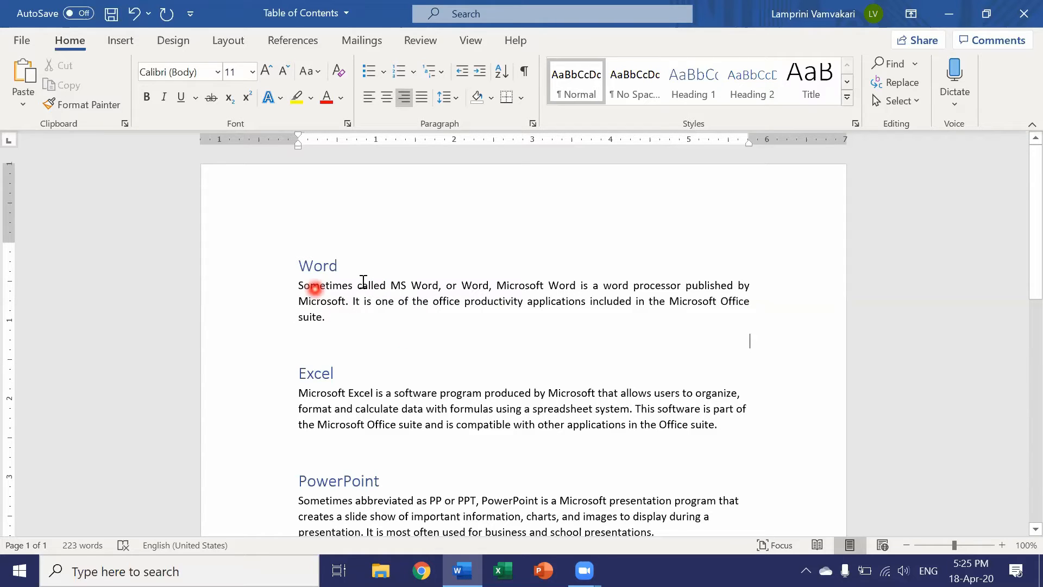
Align the paragraph under the Word heading right, left and centered in turn, ending with justified alignment.
left_click_drag(333, 319, 288, 284)
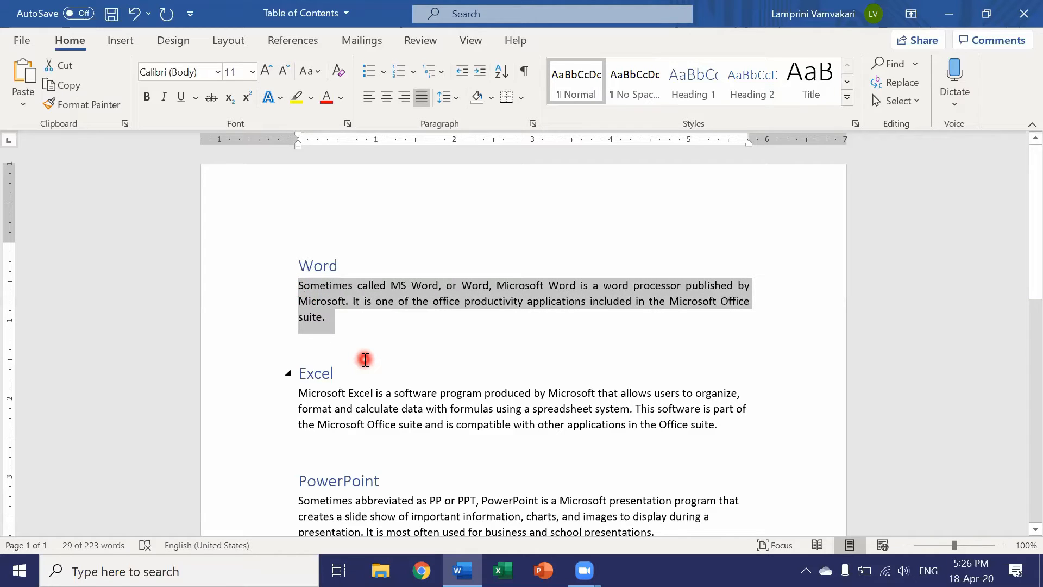
key("ctrl+r")
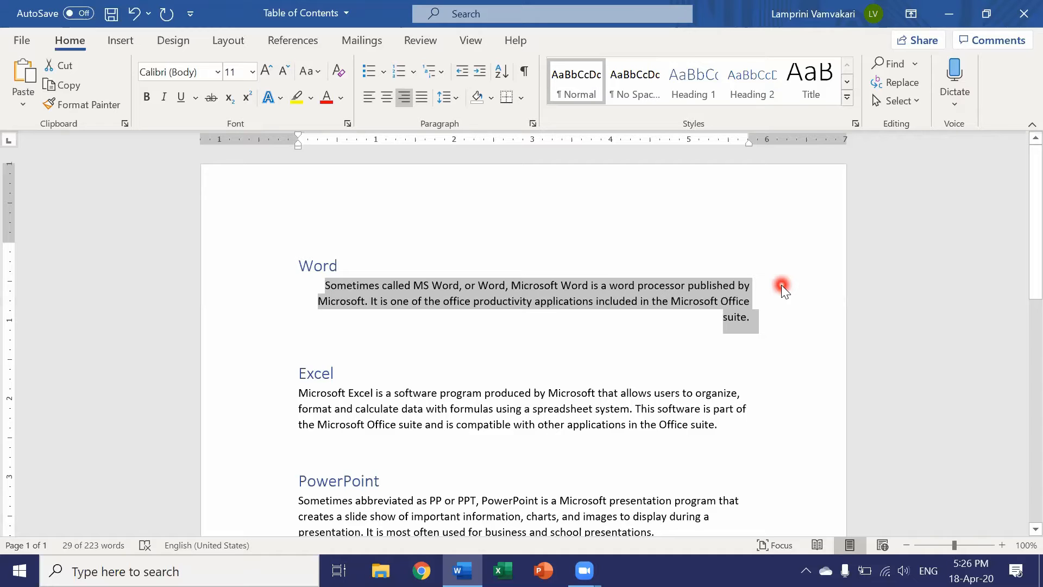
key("ctrl+l")
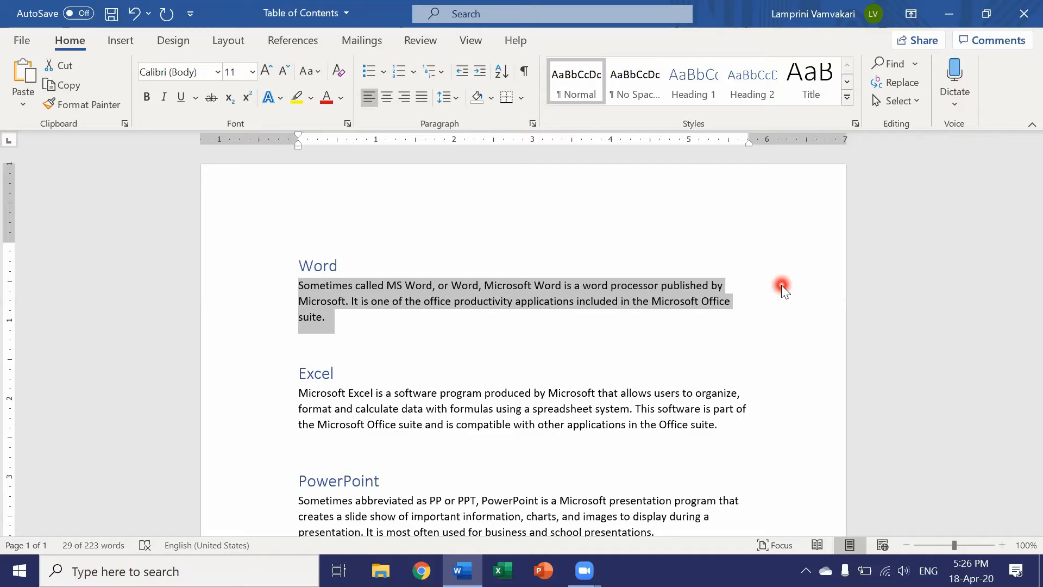
key("ctrl+e")
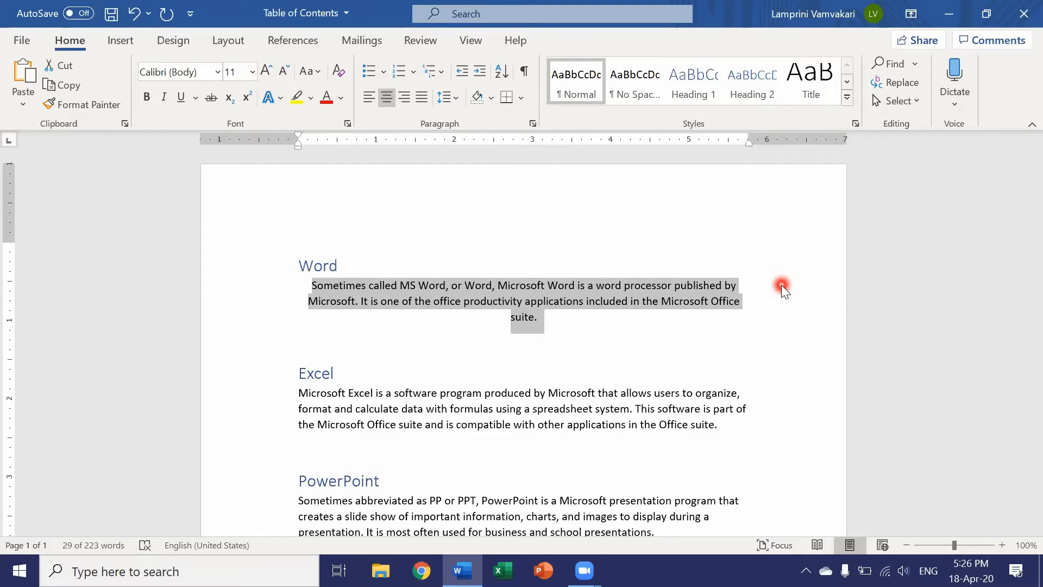
key("ctrl+j")
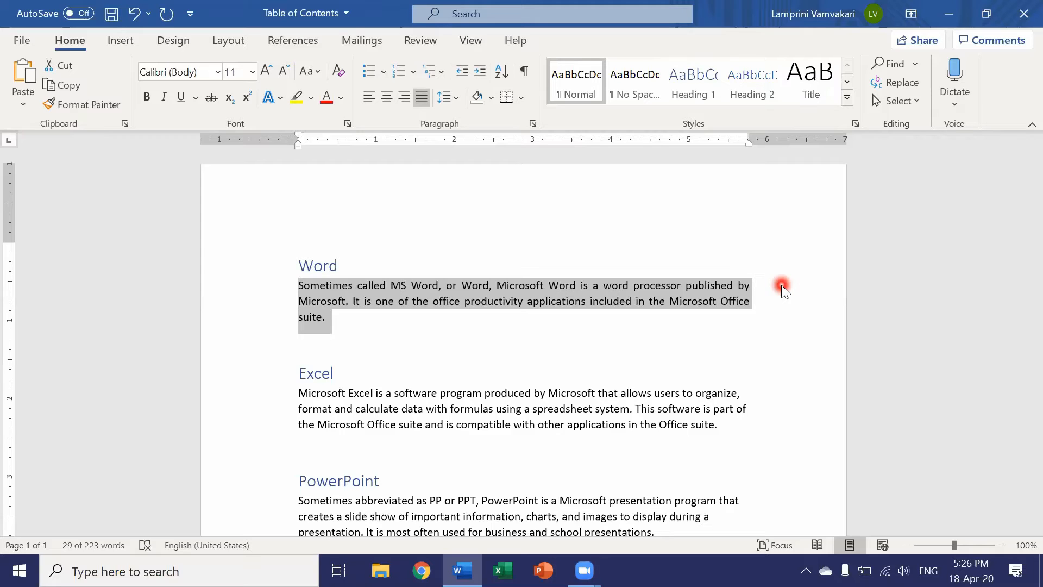
Try a left indent and a hanging indent on the paragraph under the Word heading, reverting each one.
key("ctrl+m")
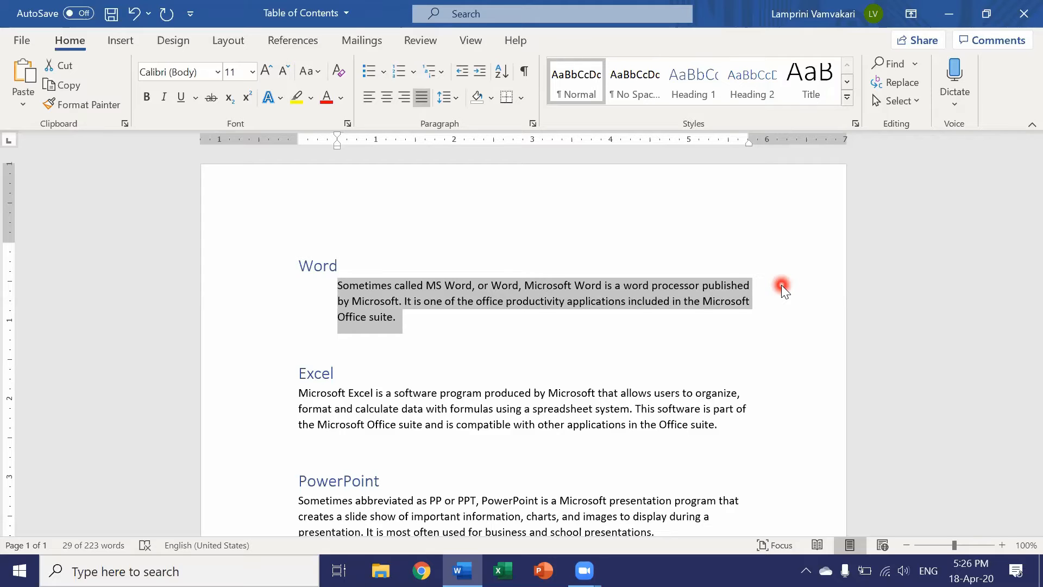
key("ctrl+shift+m")
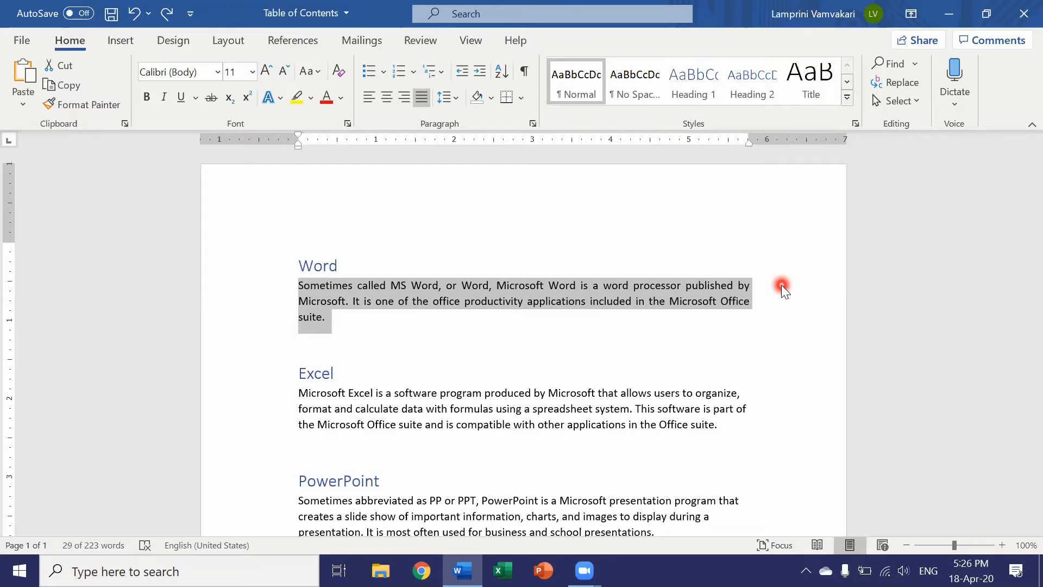
key("ctrl+t")
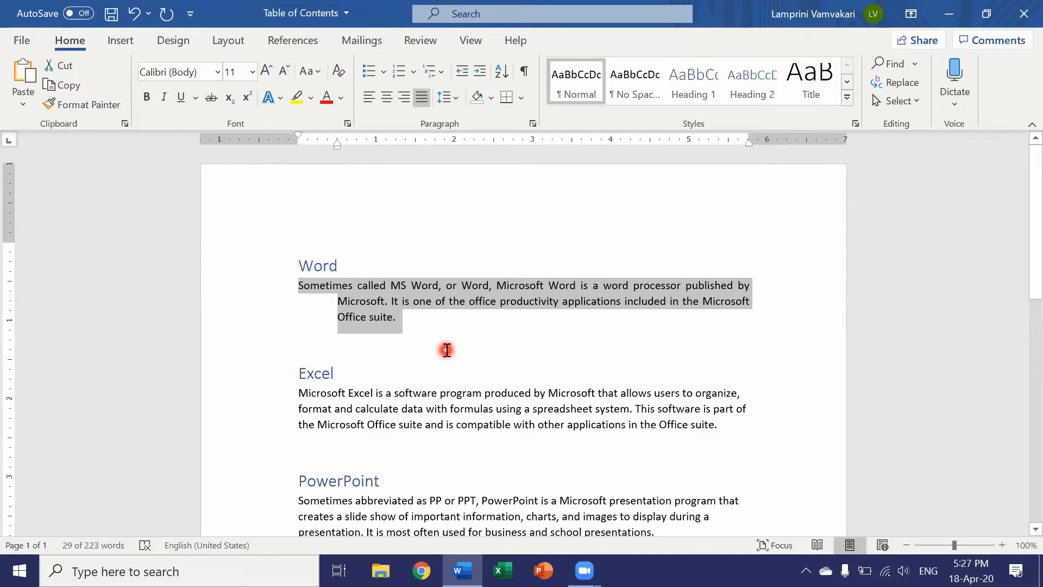
key("ctrl+z")
left_click(428, 338)
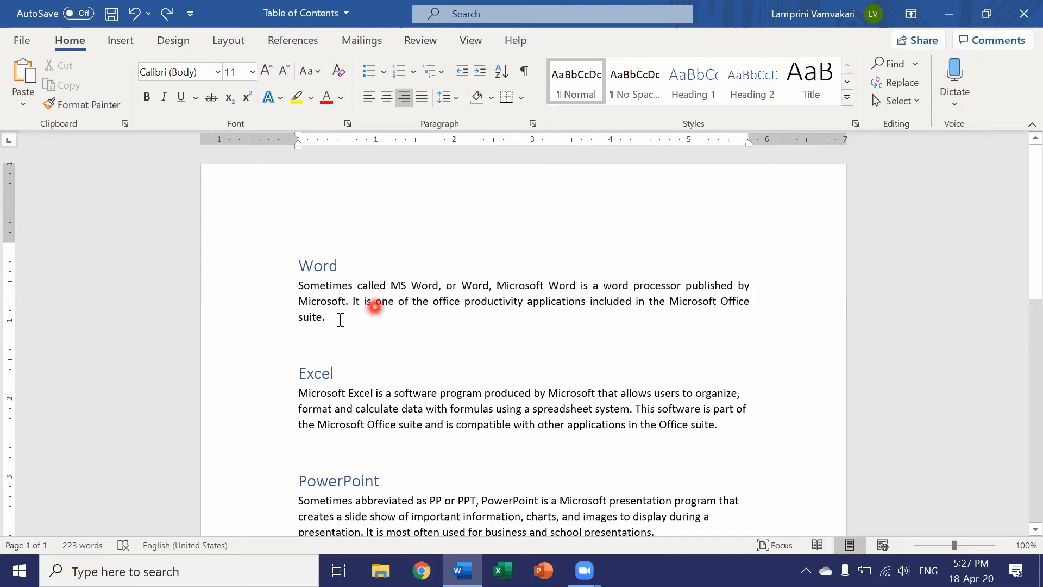
Apply underline, bold and italic to the whole paragraph under the Word heading, and undo all three formats.
left_click_drag(333, 319, 295, 288)
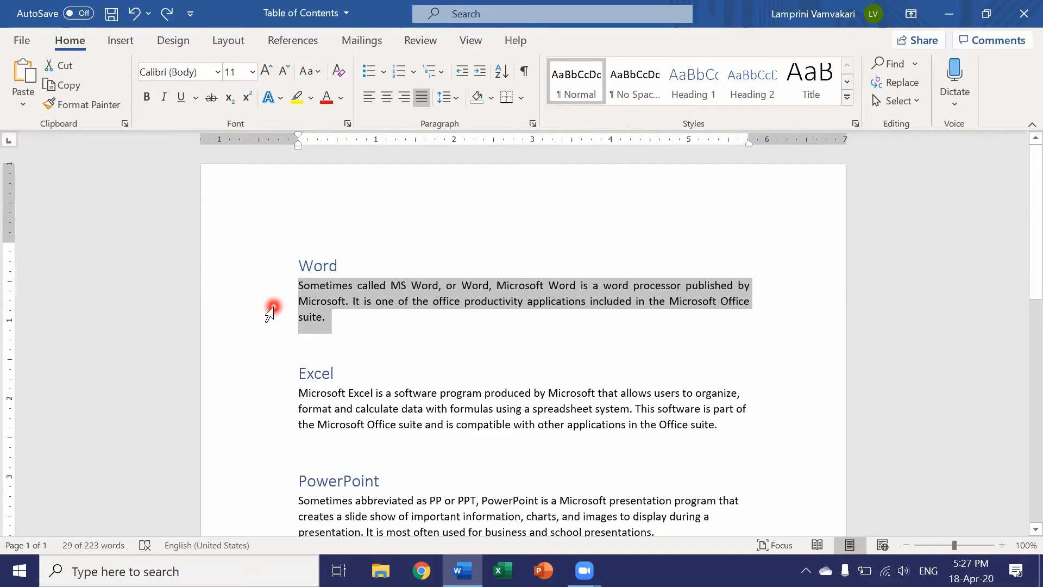
key("ctrl+u")
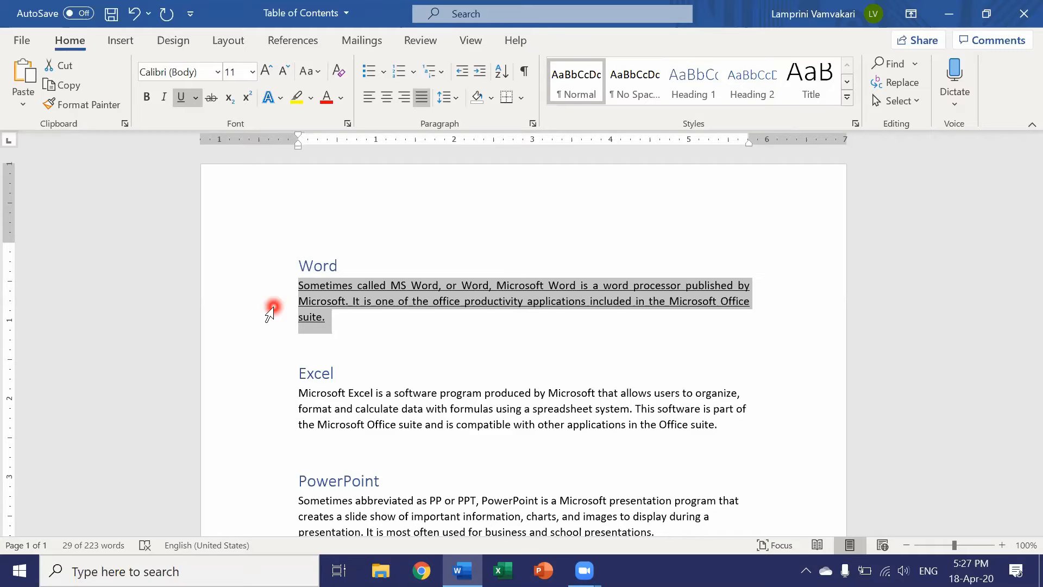
key("ctrl+b")
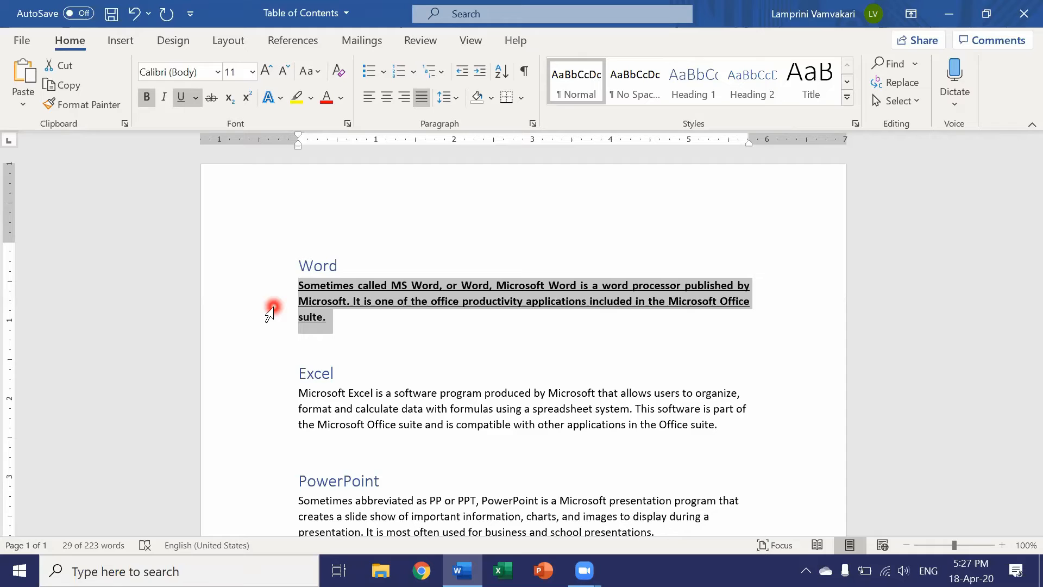
key("ctrl+i")
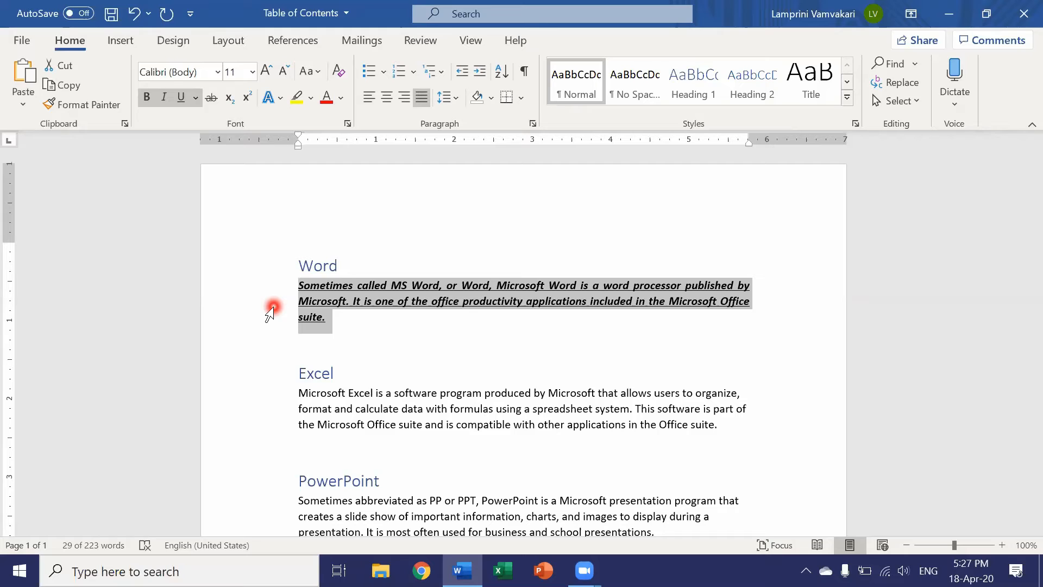
key("ctrl+z")
key("ctrl+z")
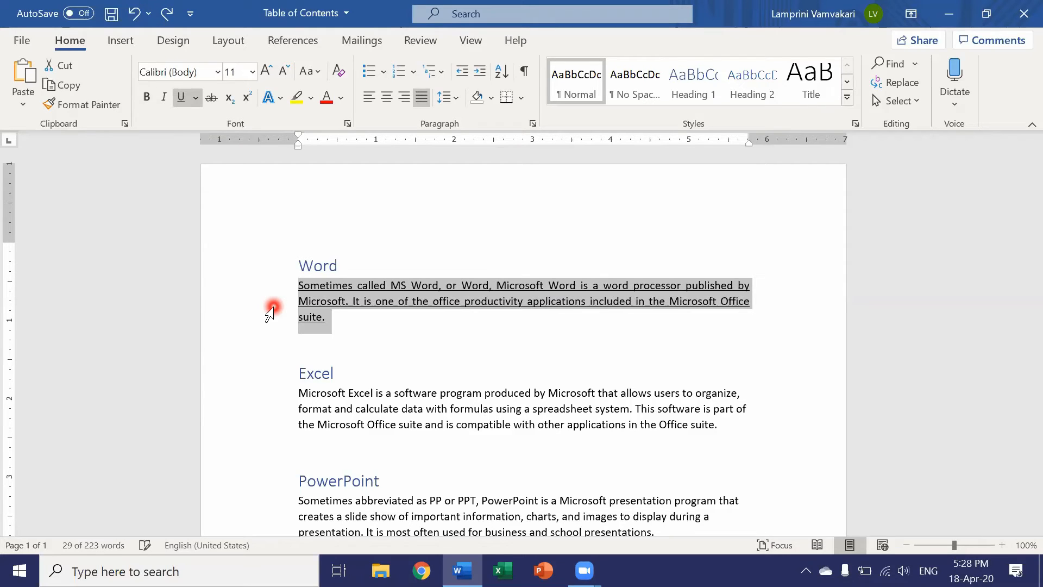
key("ctrl+z")
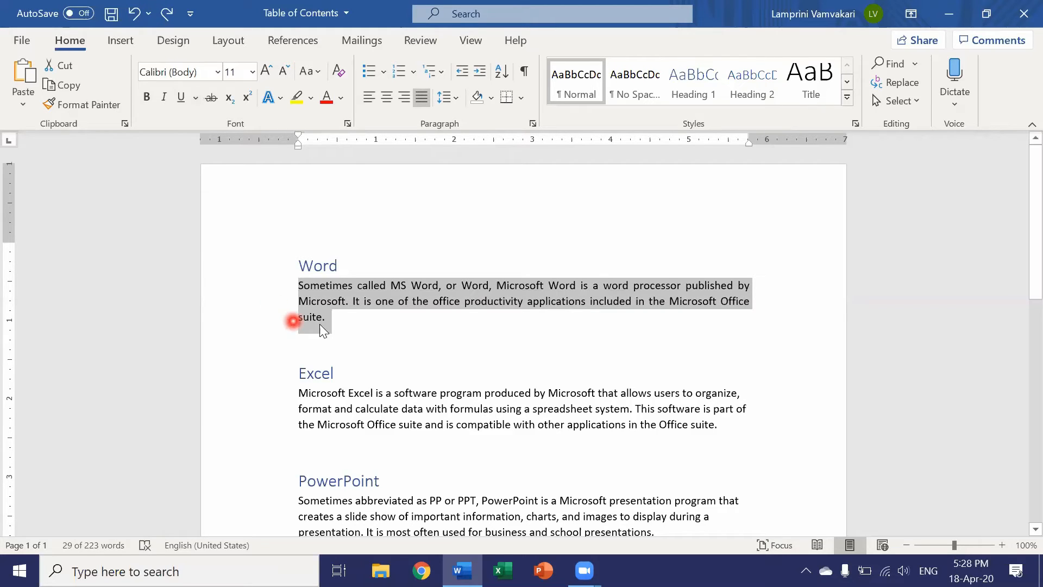
Add "Hello" in bold after "suite." in the Word paragraph, turn bold off and undo the addition.
left_click(342, 327)
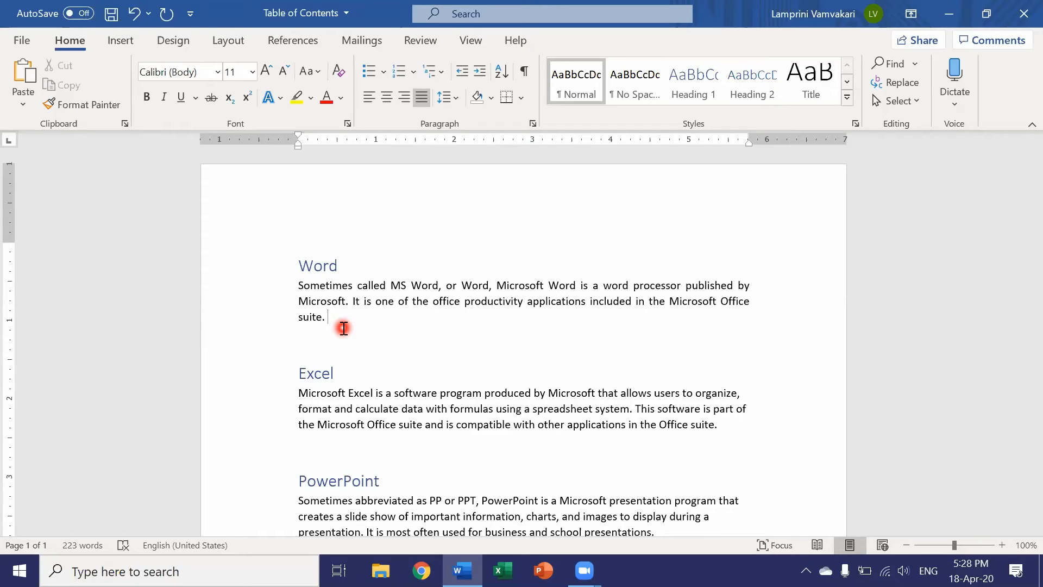
key("ctrl+b")
type("Hello")
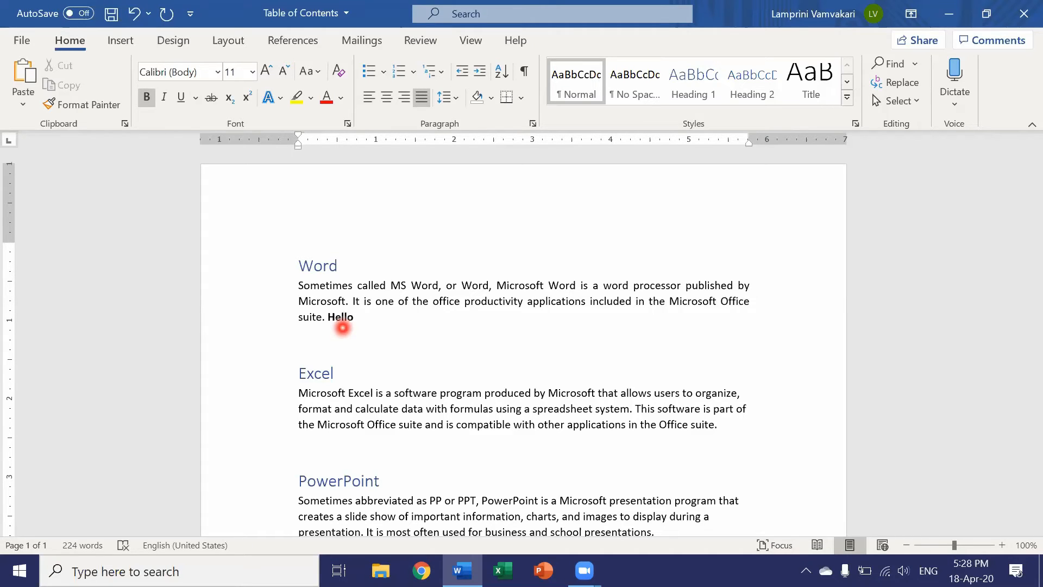
key("ctrl+b")
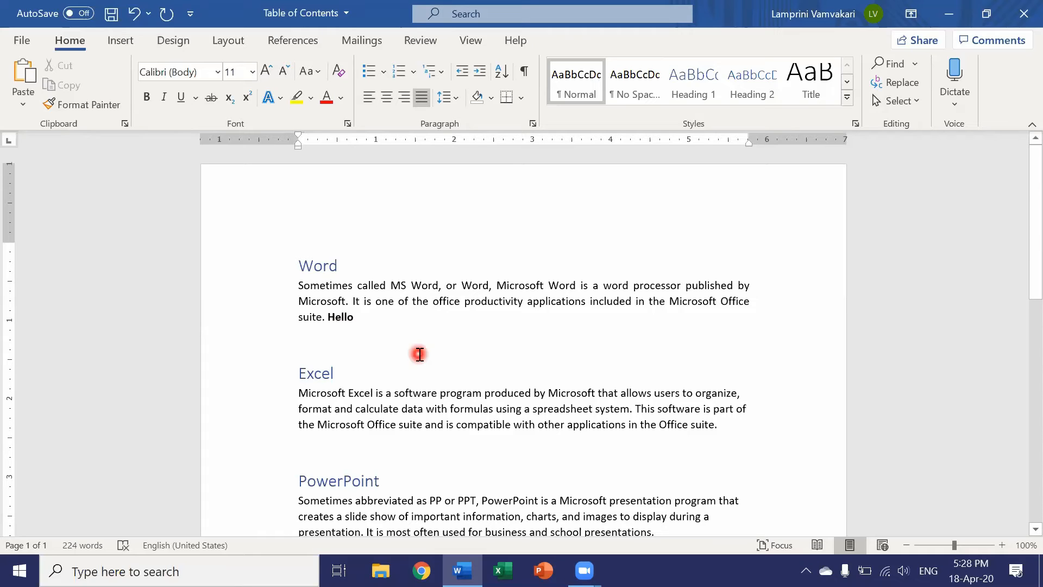
key("ctrl+z")
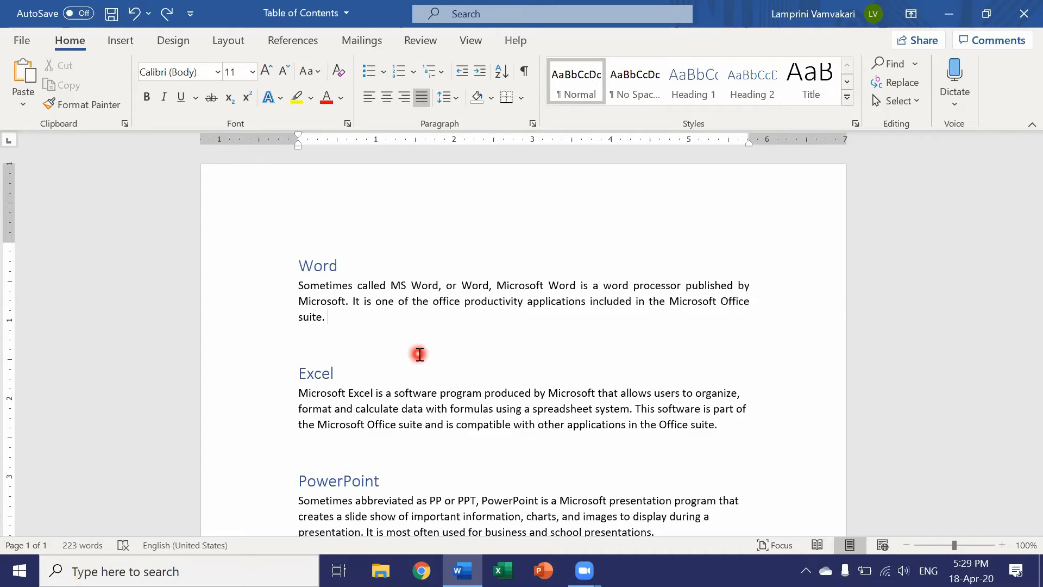
Enter the word "Hello" again in bold at the end of the paragraph under the Word heading.
key("ctrl+b")
type("Hello")
Insert a page break on the empty line below the Publisher paragraph at the end of the document.
scroll(420, 353, "down", 5)
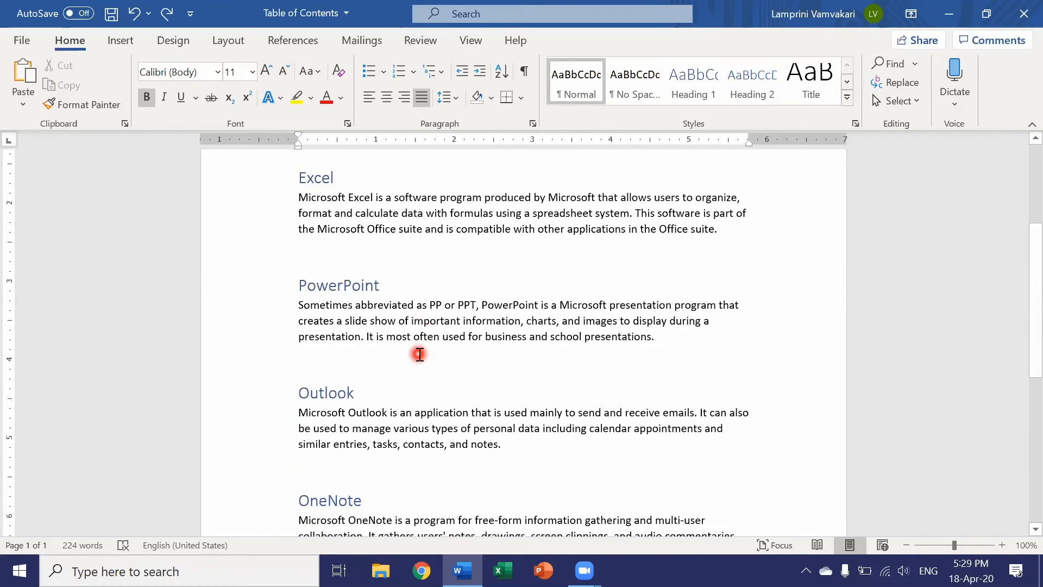
scroll(419, 354, "down", 5)
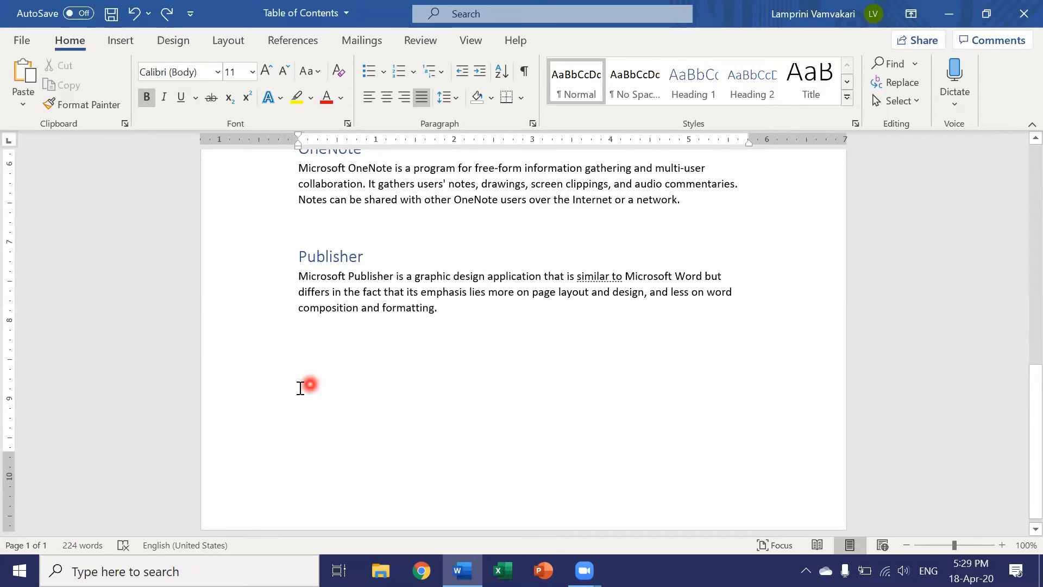
scroll(299, 388, "down", 1)
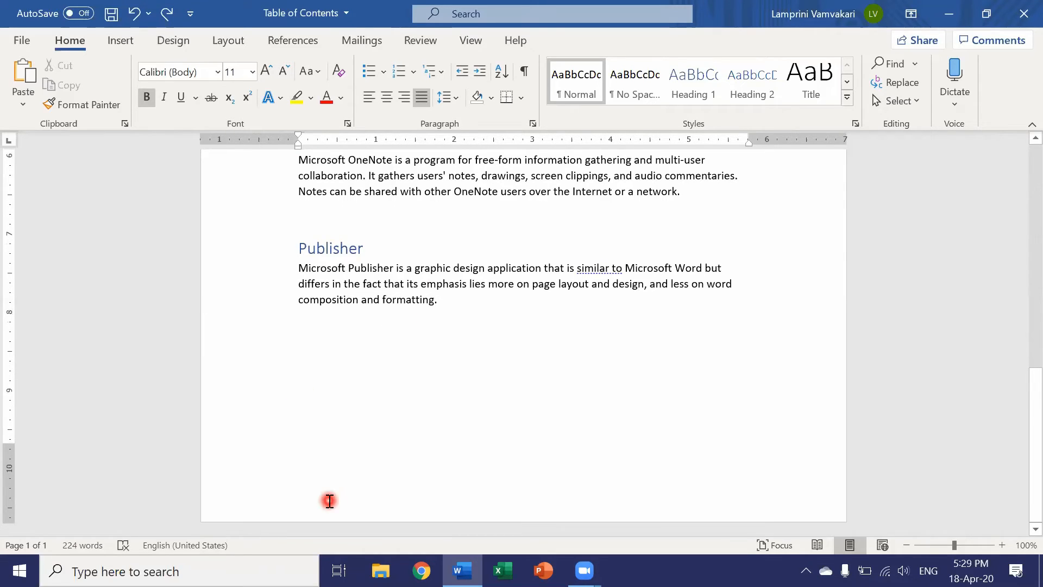
left_click(303, 337)
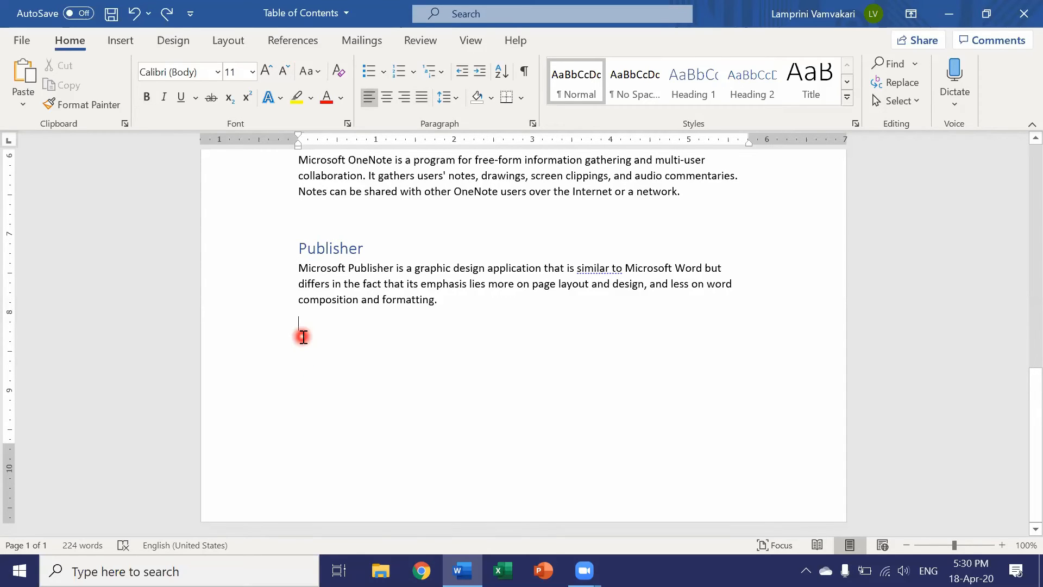
left_click(120, 41)
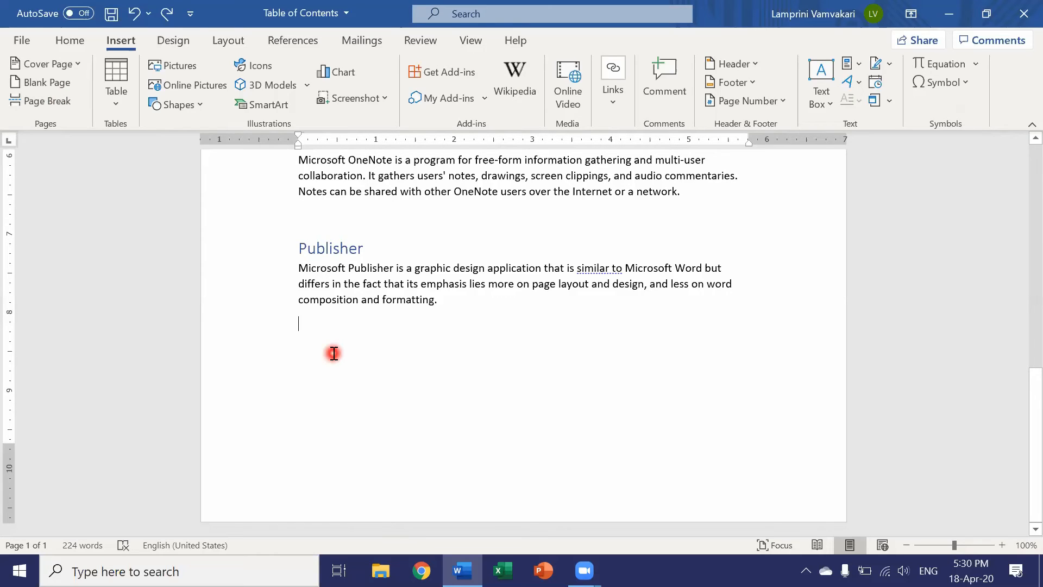
key("ctrl+Return")
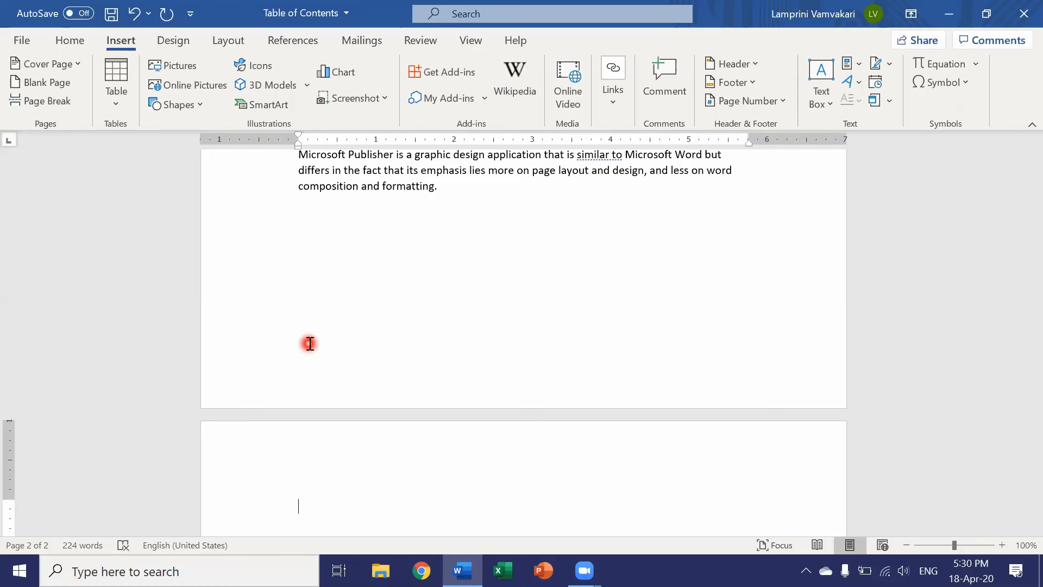
scroll(309, 344, "up", 8)
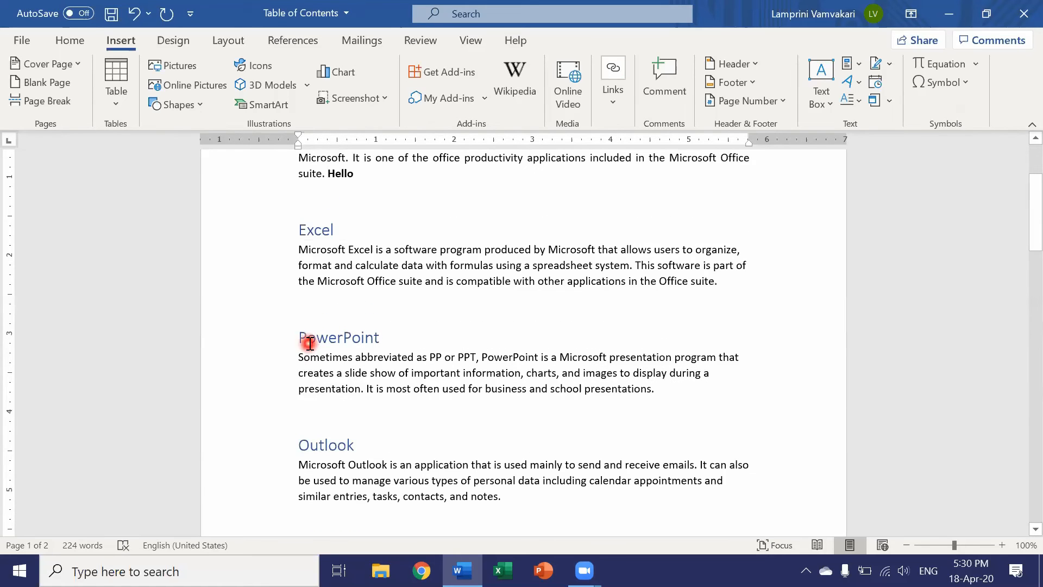
scroll(508, 354, "up", 2)
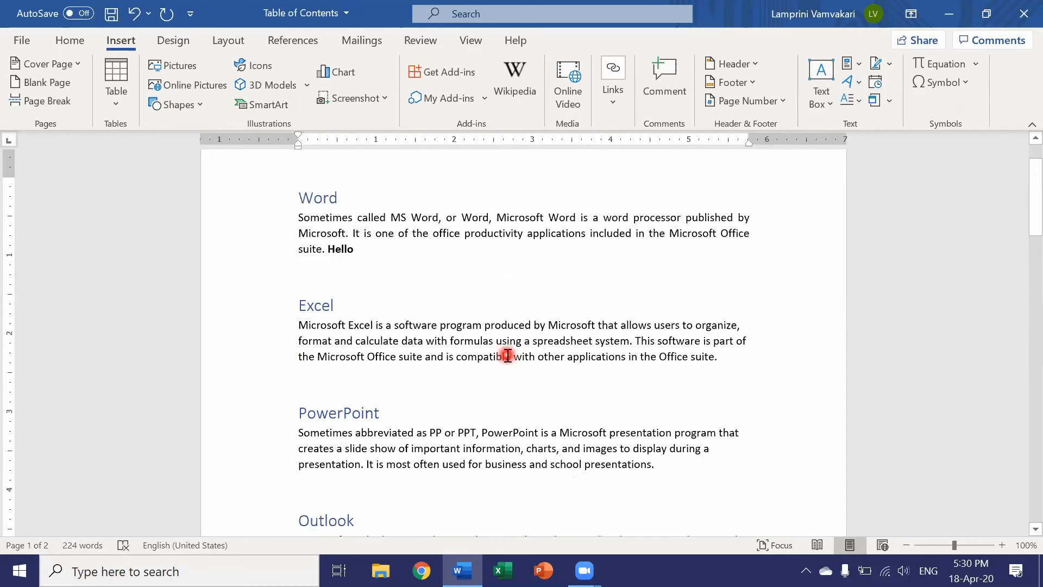
scroll(508, 355, "up", 2)
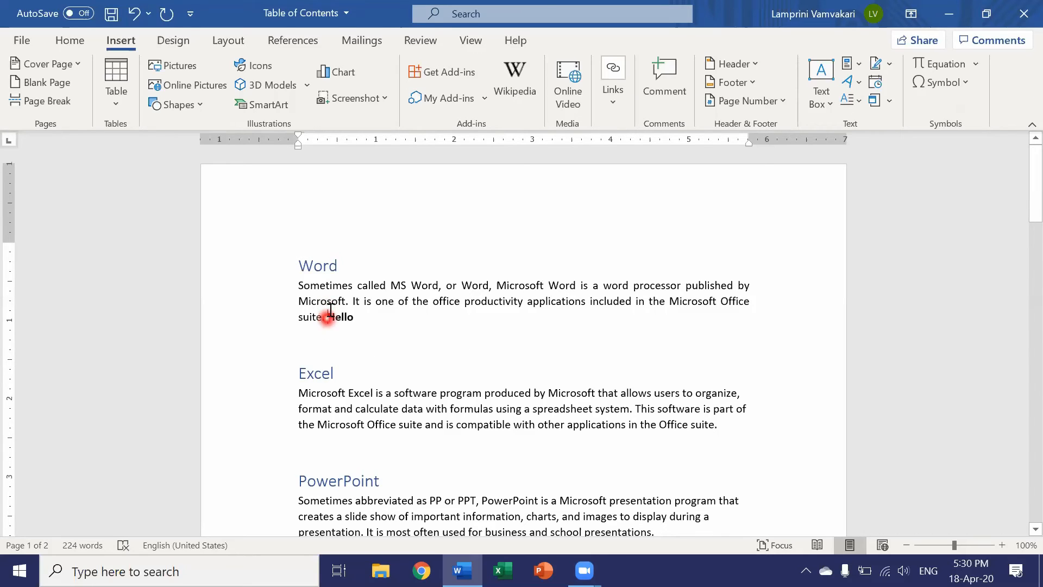
Delete the bold "Hello" at the end of the Word paragraph together with the empty line above the Excel heading.
double_click(367, 321)
key("BackSpace")
key("BackSpace")
key("BackSpace")
key("BackSpace")
key("BackSpace")
key("BackSpace")
key("BackSpace")
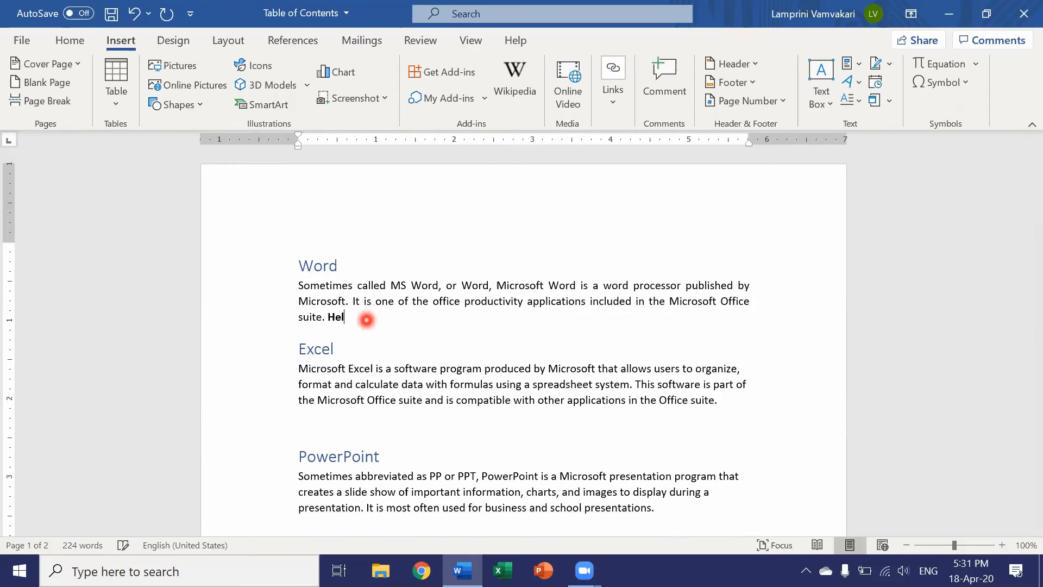
left_click(355, 325)
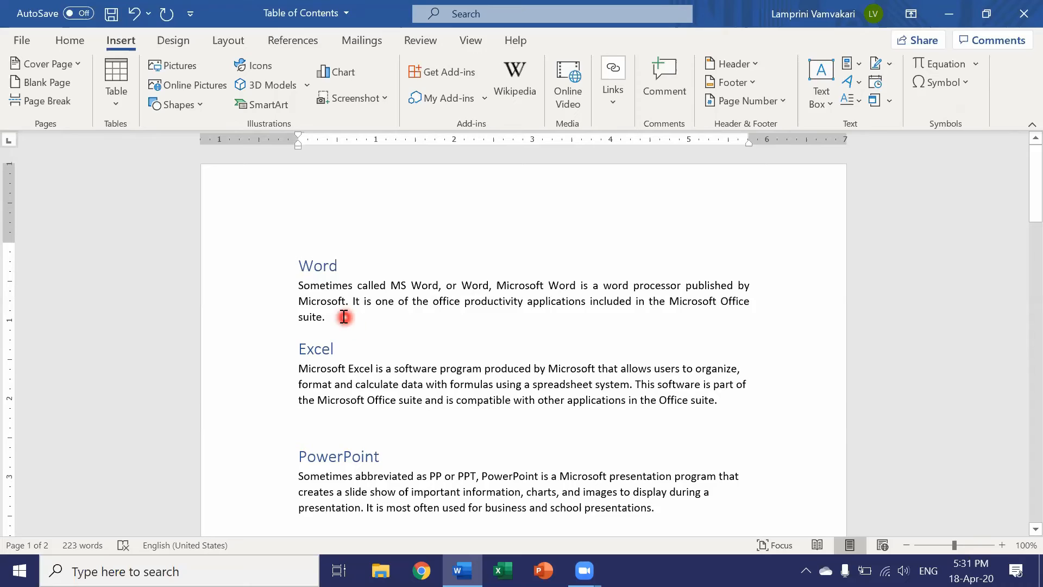
Select the word "Sometimes", extend the selection to the whole paragraph under the Word heading, and clear it.
double_click(329, 285)
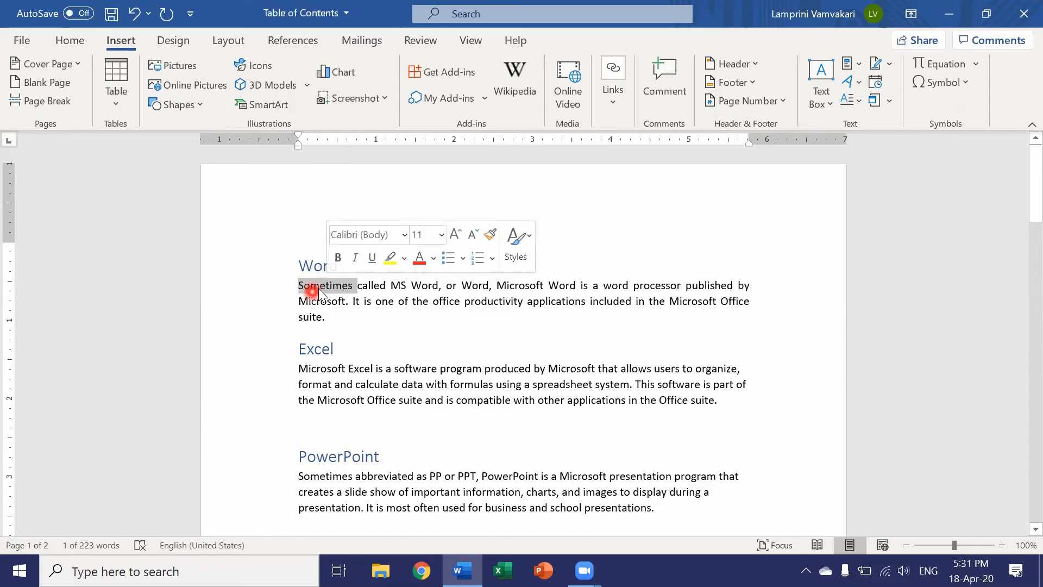
triple_click(320, 288)
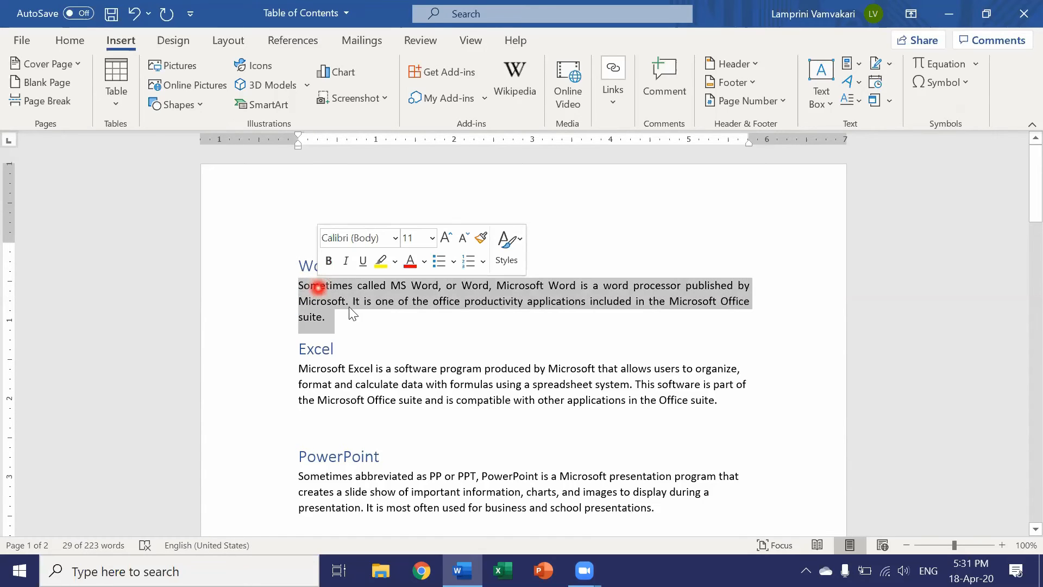
left_click(357, 322)
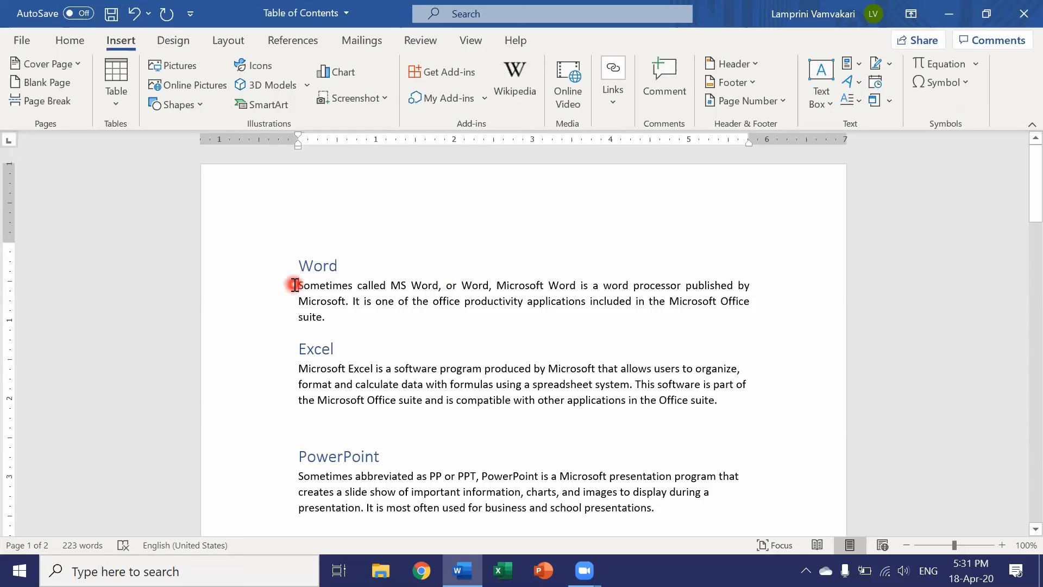
Select the opening phrase "Sometimes called MS Word" freely, and select it again by extending a selection forward from the word "Sometimes".
left_click_drag(295, 285, 437, 285)
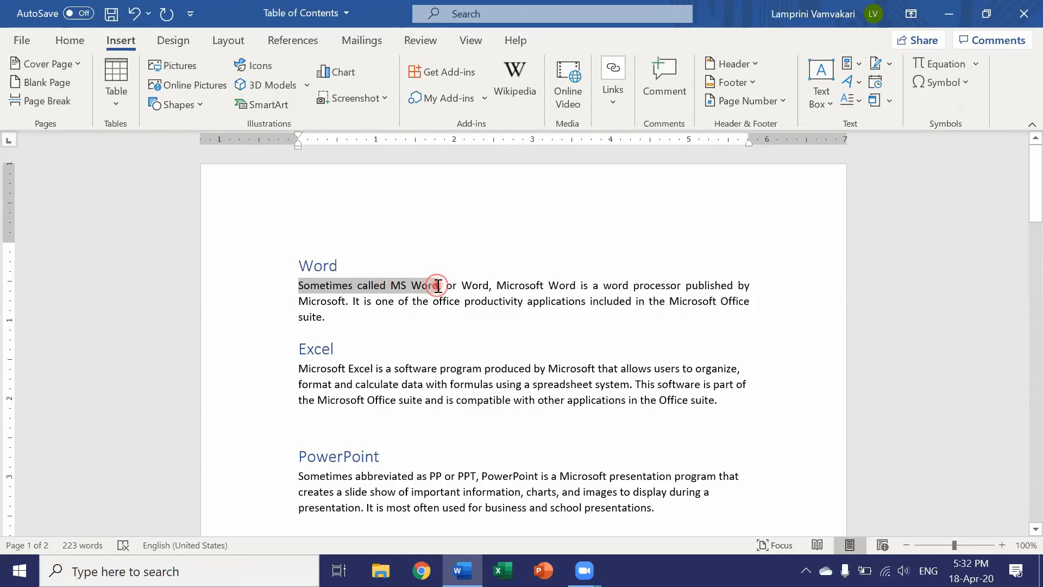
left_click(351, 255)
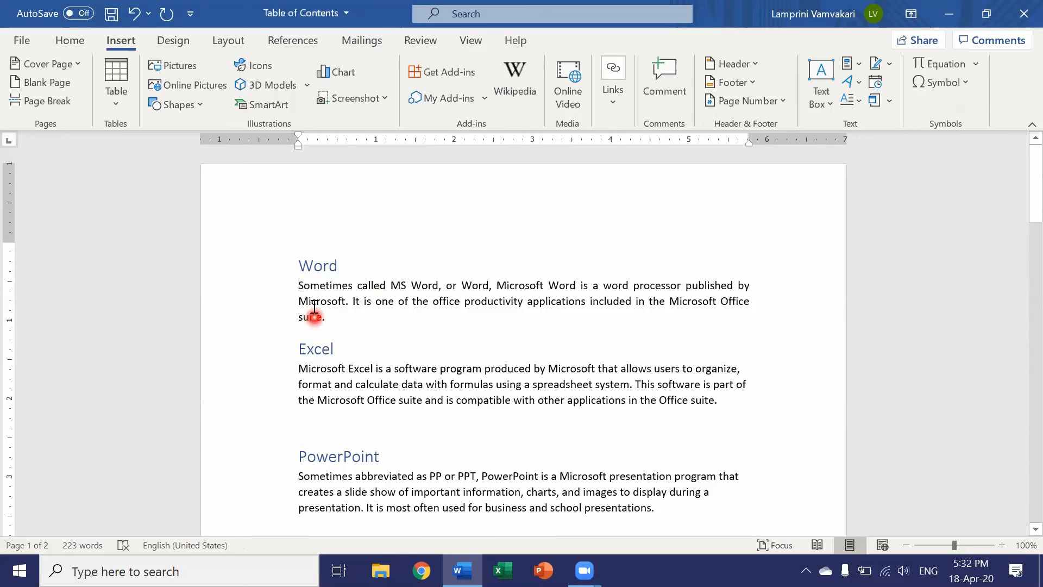
double_click(315, 287)
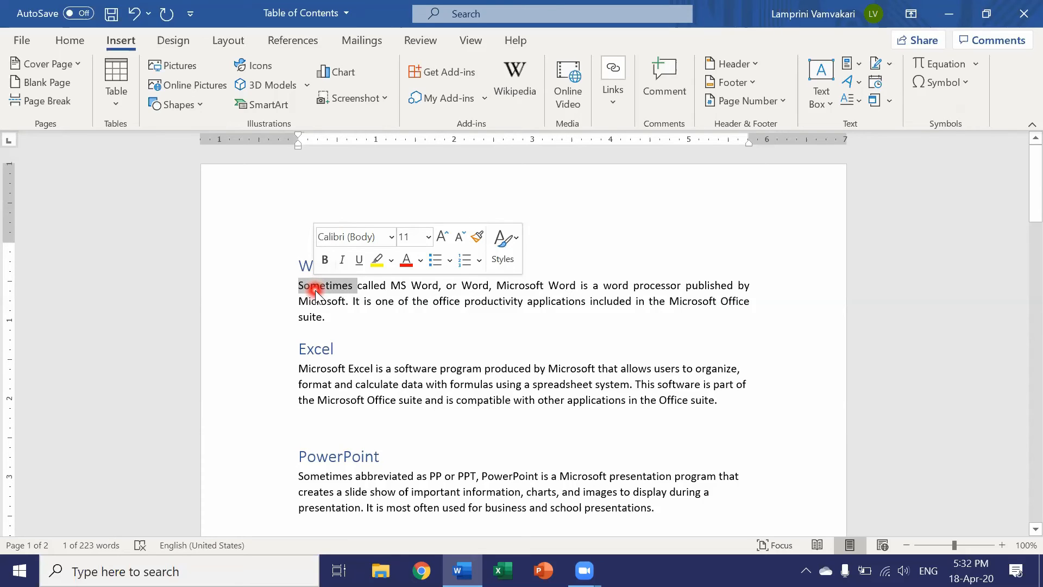
key("shift+Right")
key("shift+Right")
key("shift+Right")
key("shift+Right")
key("shift+Right")
key("shift+Right")
key("shift+Right")
key("shift+Right")
key("shift+Right")
key("shift+Right")
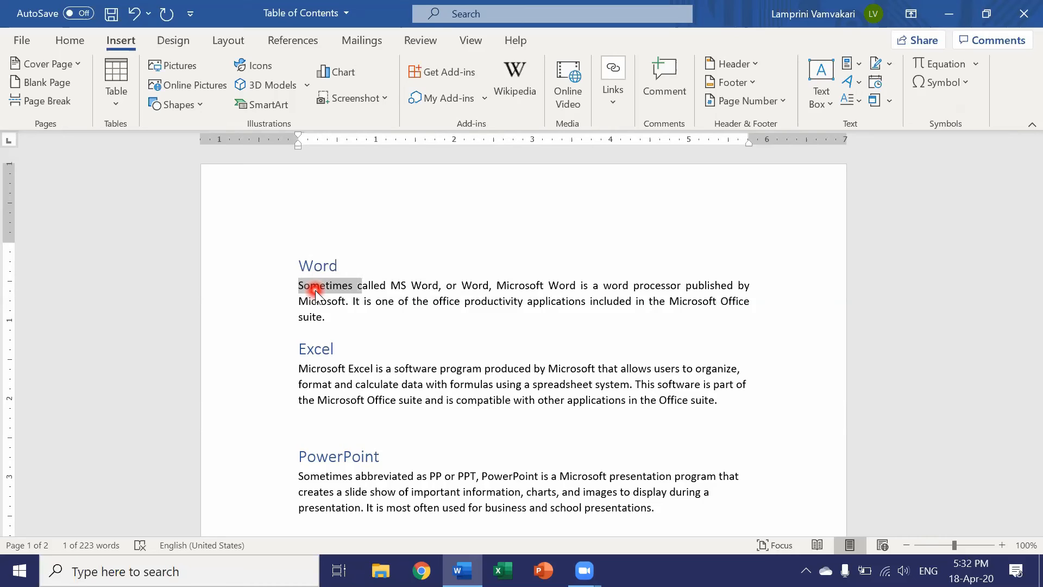
key("shift+Right")
key("shift+Right")
key("shift+Right")
key("shift+Right")
key("shift+Right")
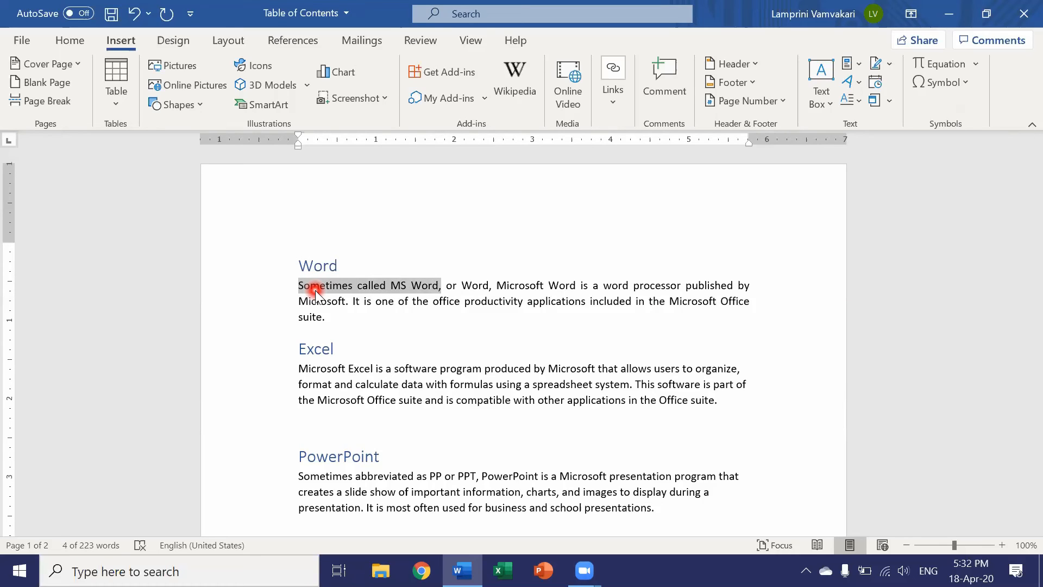
left_click(415, 260)
Extend a selection backward from just before the first "Word" in the paragraph to cover "Sometimes called MS", and clear it.
double_click(425, 287)
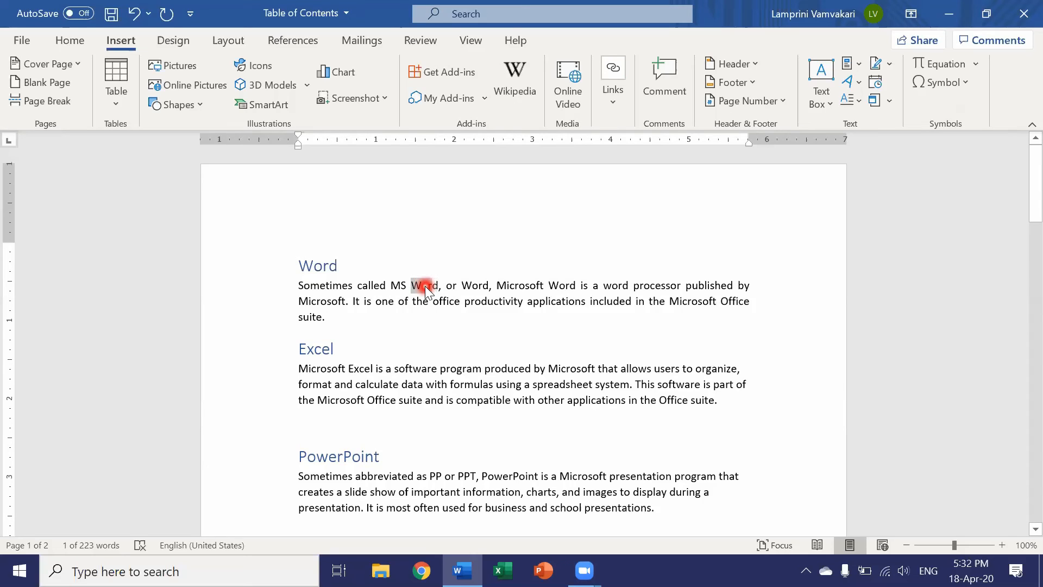
key("Left")
key("shift+Left")
key("shift+Left")
key("shift+Left")
key("shift+Left")
key("shift+Left")
key("shift+Left")
key("shift+Left")
key("shift+Left")
key("shift+Left")
key("shift+Left")
key("shift+Left")
key("shift+Left")
key("shift+Left")
key("shift+Left")
key("shift+Left")
key("shift+Left")
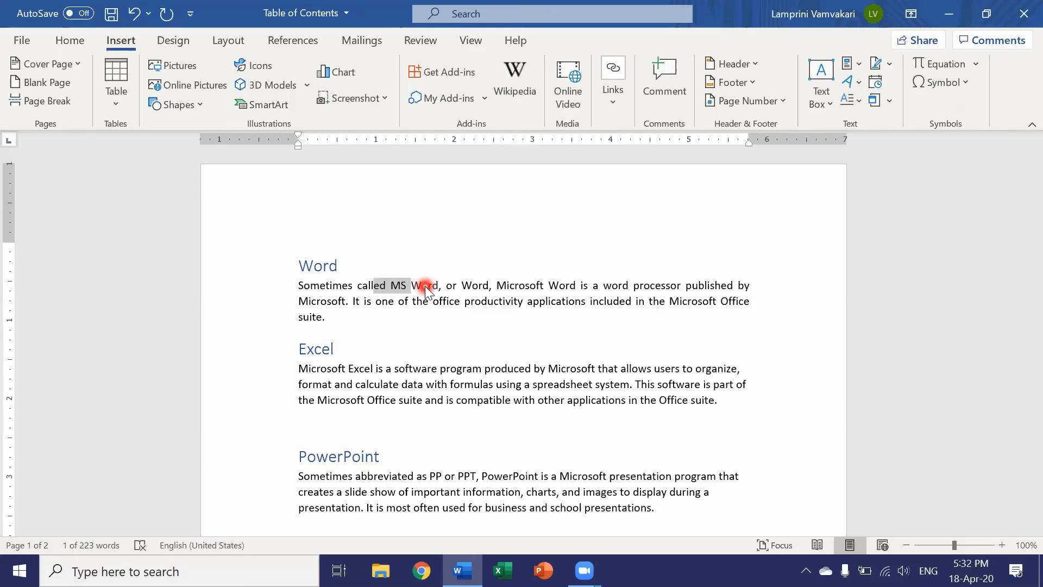
key("shift+Left")
key("shift+Left")
key("shift+Left")
key("shift+Left")
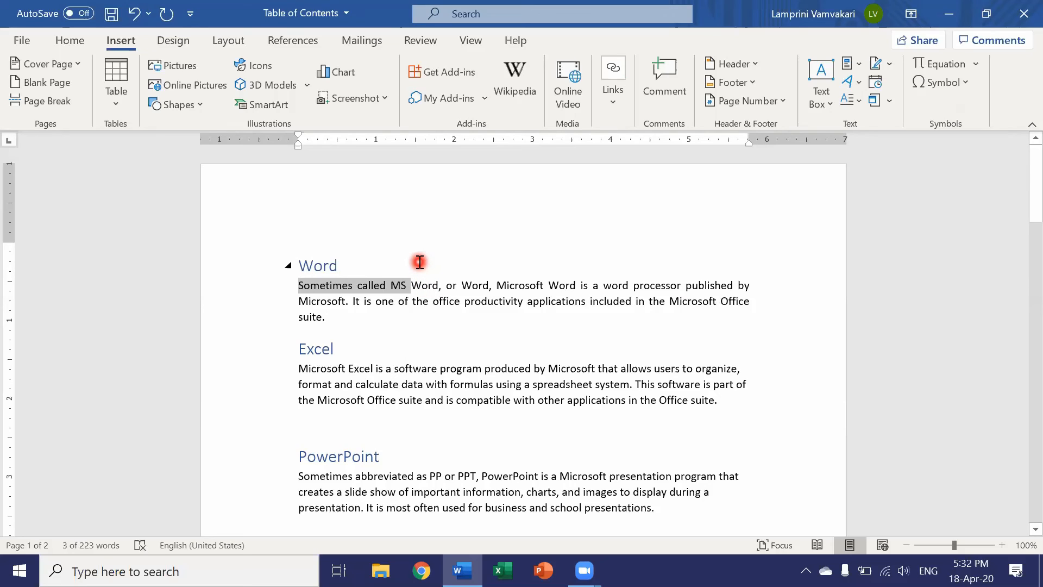
left_click(420, 263)
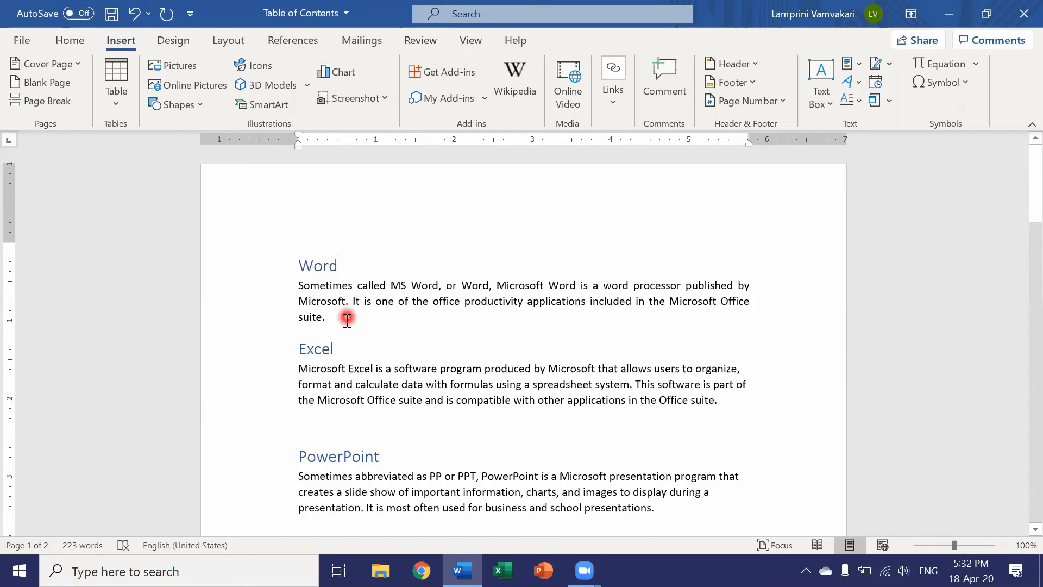
Format the whole paragraph under the Word heading as bold Arial at size 18.
left_click_drag(334, 317, 298, 286)
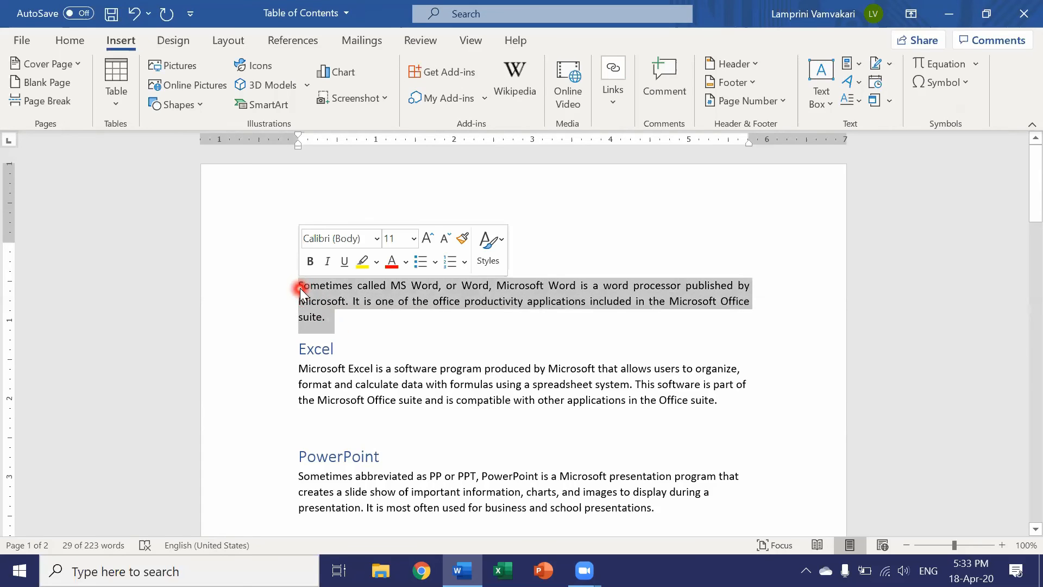
left_click(75, 42)
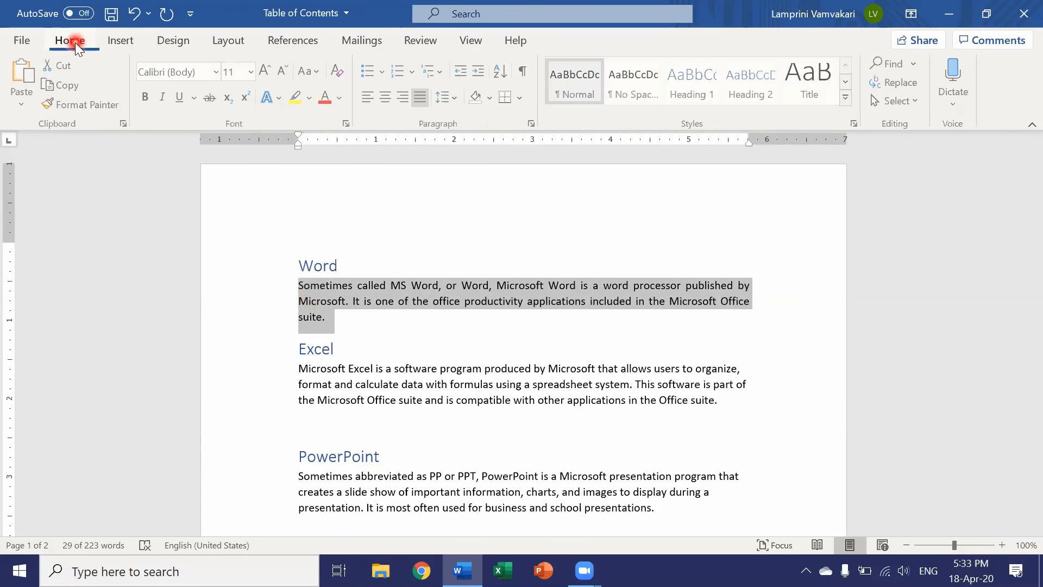
left_click(146, 98)
left_click(217, 71)
left_click(181, 179)
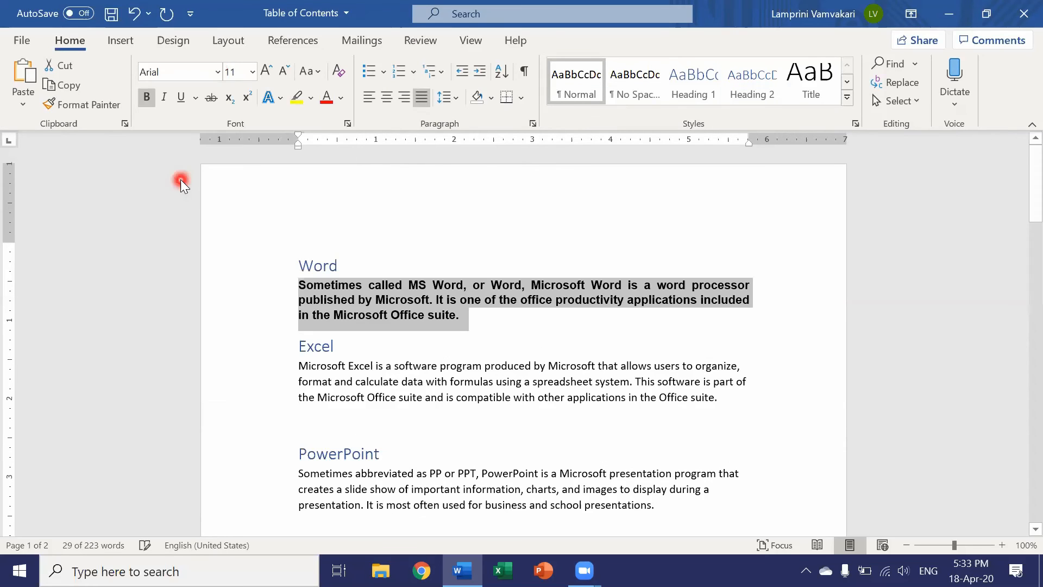
left_click(252, 72)
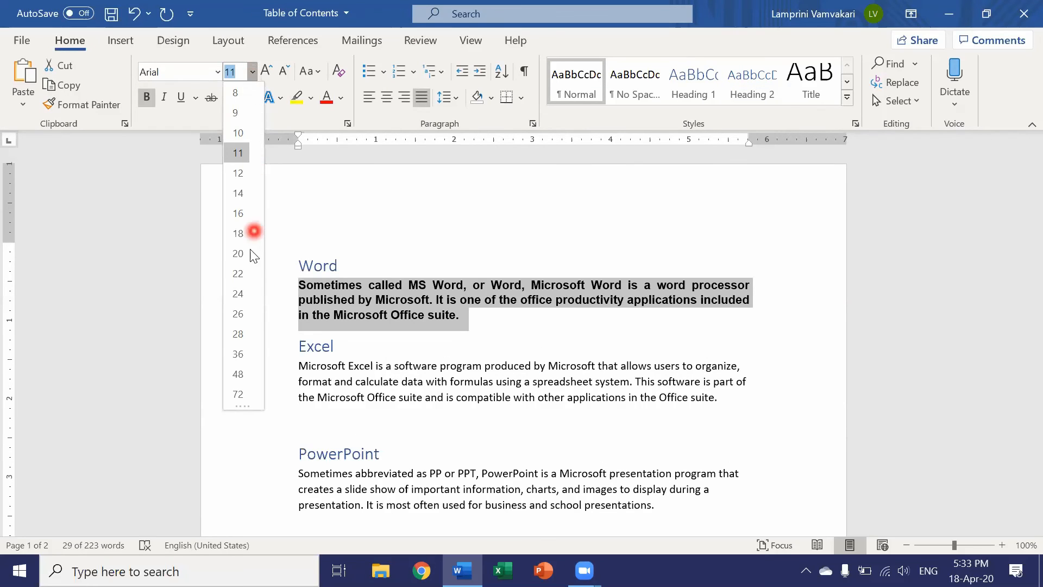
left_click(237, 234)
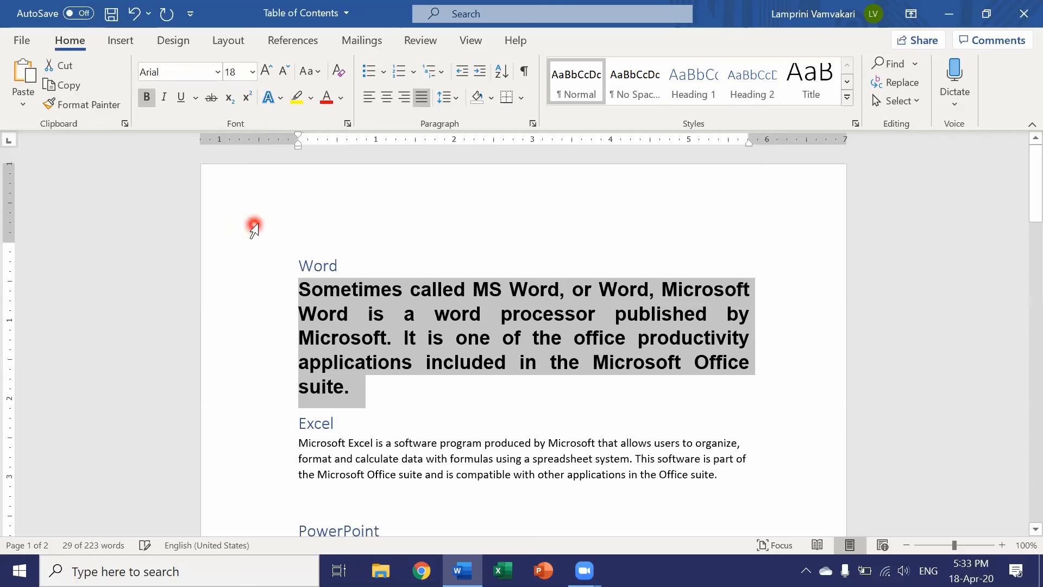
left_click(272, 315)
left_click(359, 393)
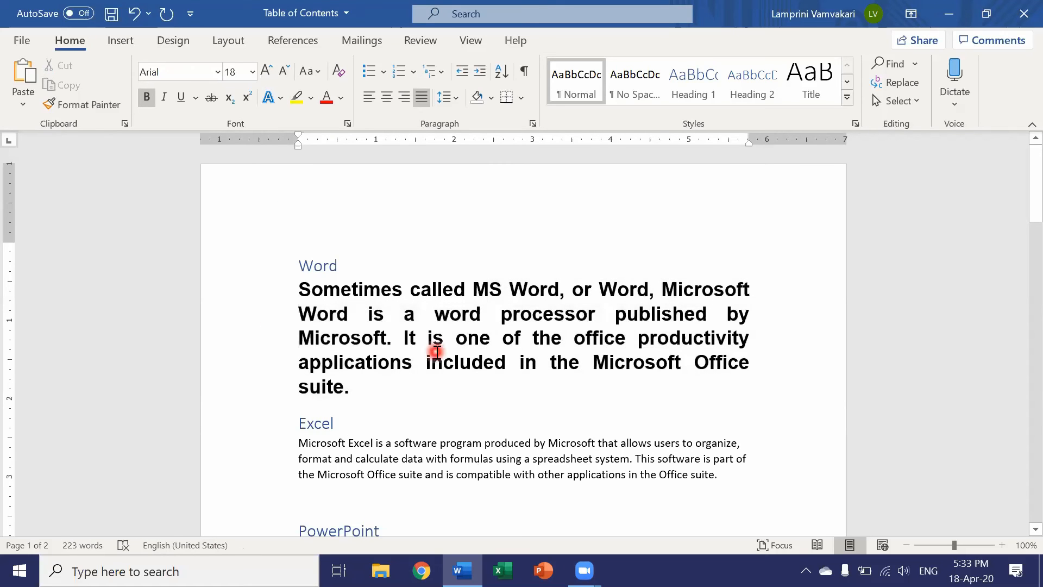
Copy the formatting of the word "suite" in the Word paragraph and apply it to the whole paragraph under the Excel heading.
scroll(437, 351, "down", 1)
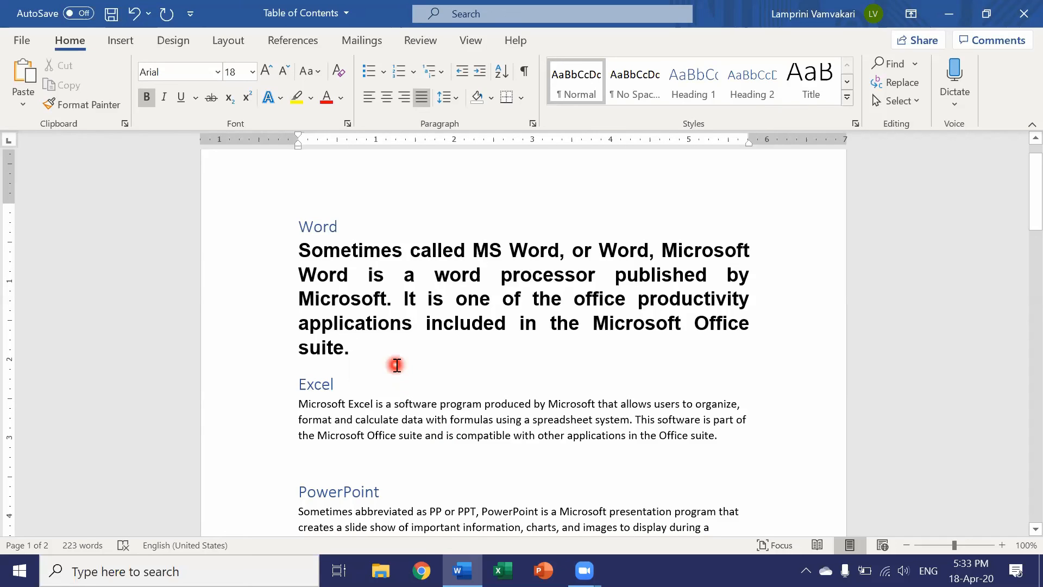
double_click(316, 349)
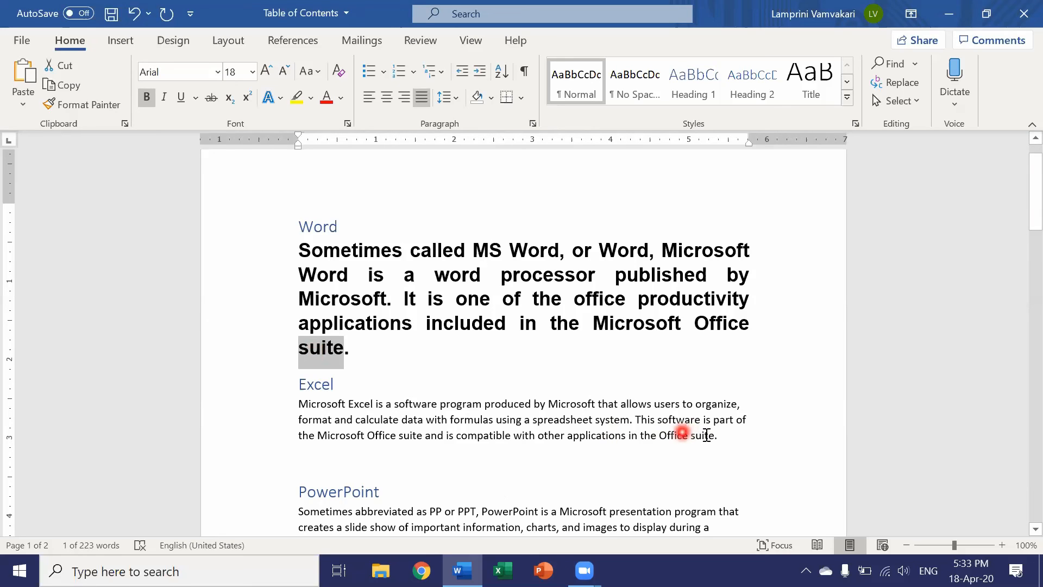
left_click_drag(718, 436, 306, 404)
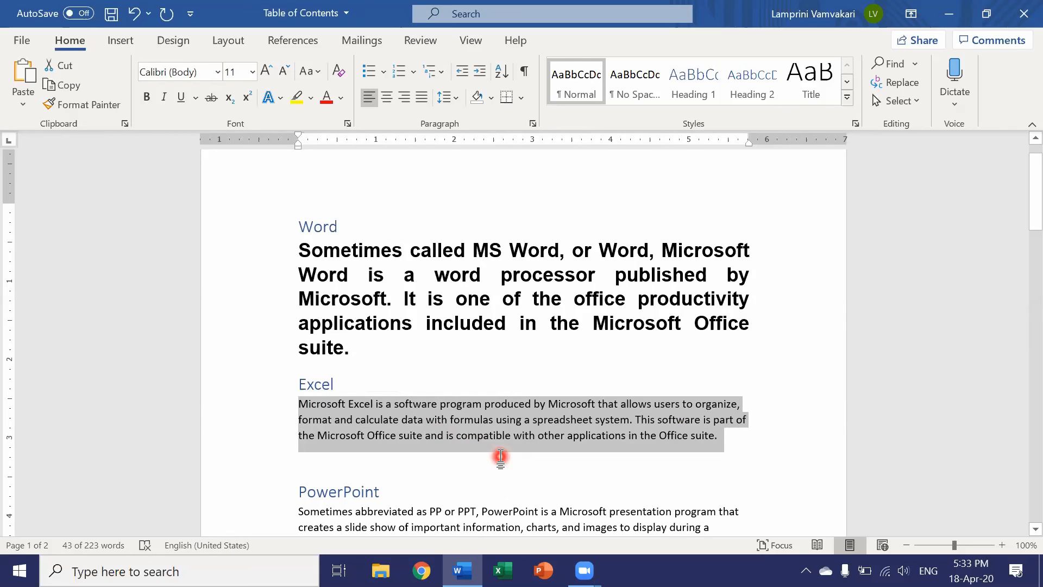
key("ctrl+shift+v")
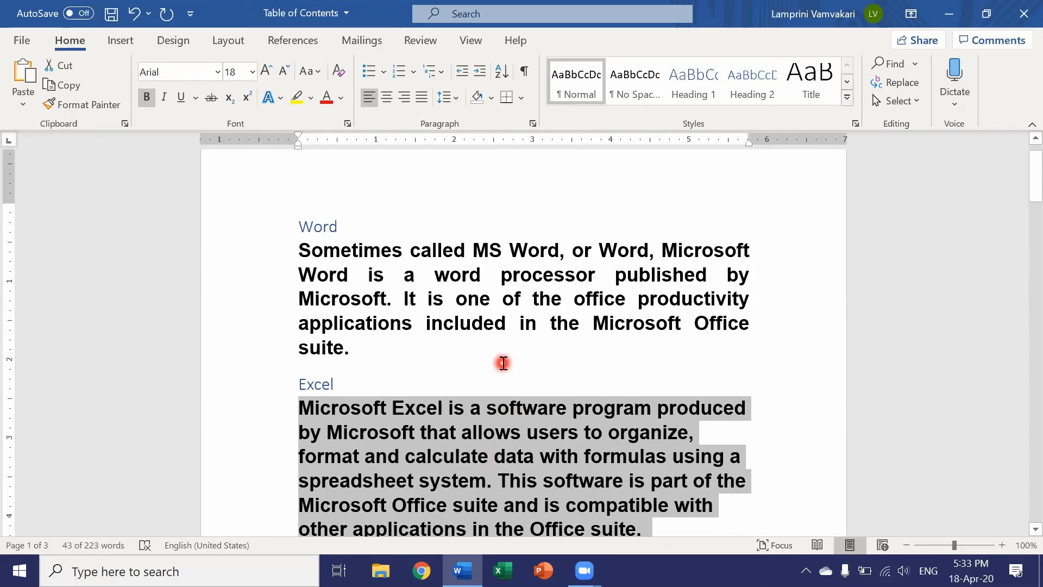
scroll(502, 363, "down", 1)
scroll(503, 365, "down", 1)
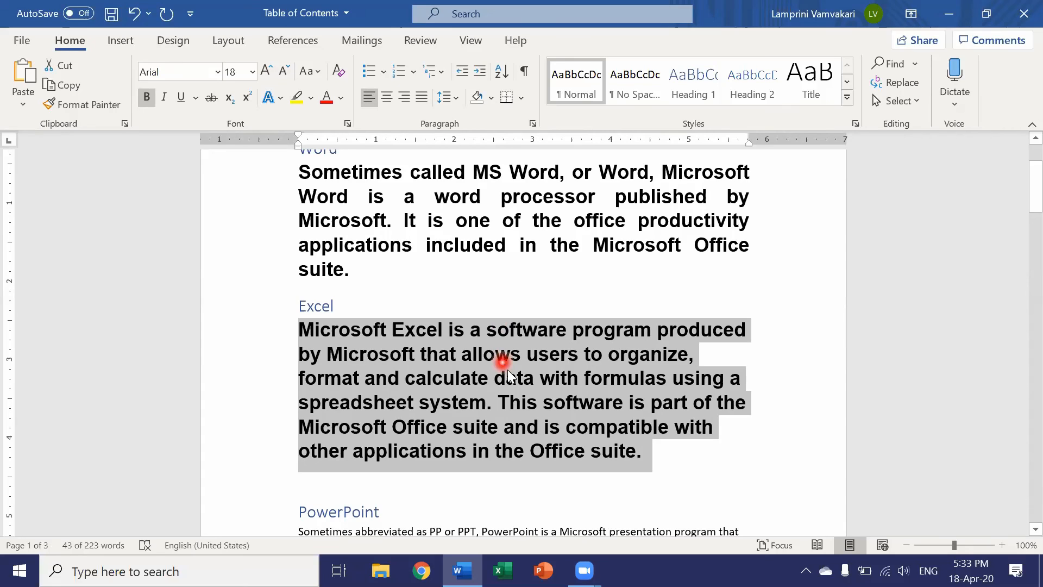
Undo the copied formatting on the Excel paragraph and the bold, font and size changes on the Word paragraph.
left_click(773, 472)
key("ctrl+z")
key("ctrl+z")
left_click(384, 266)
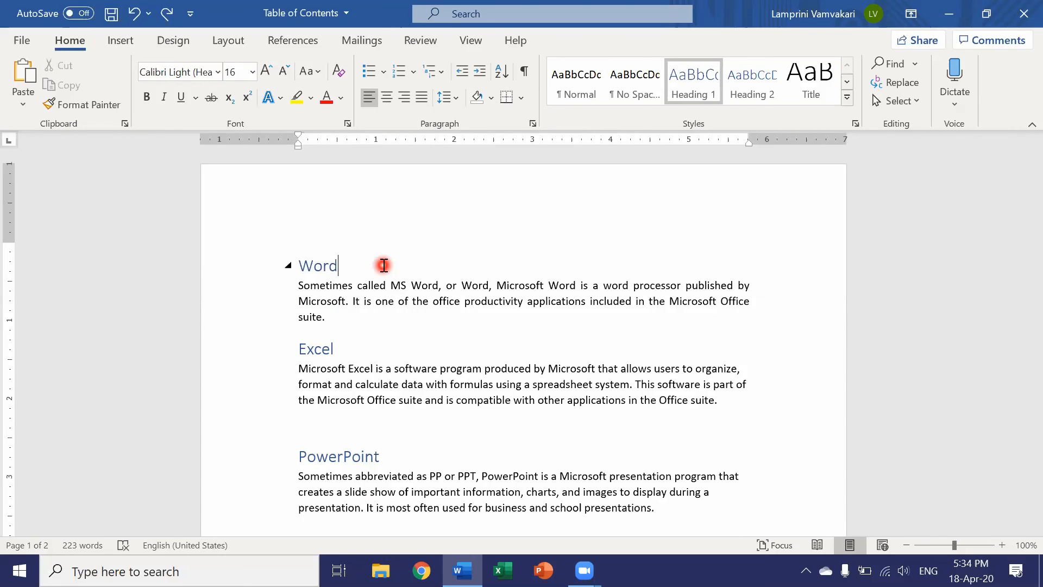